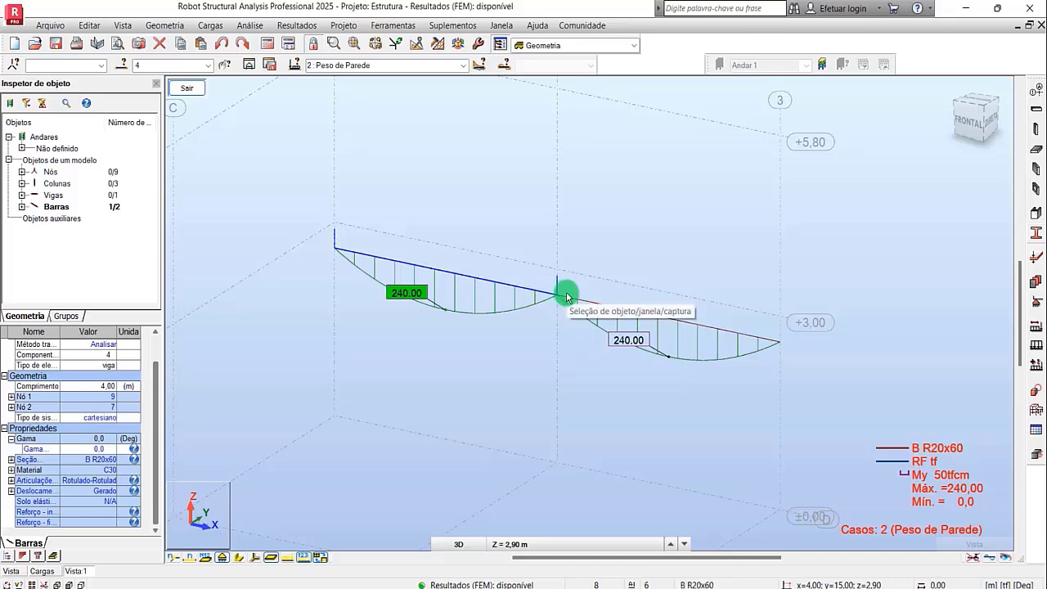
# Close the moment diagram, orbit to an oblique 3D view and clear the bar selection.
pyautogui.click(198, 96)
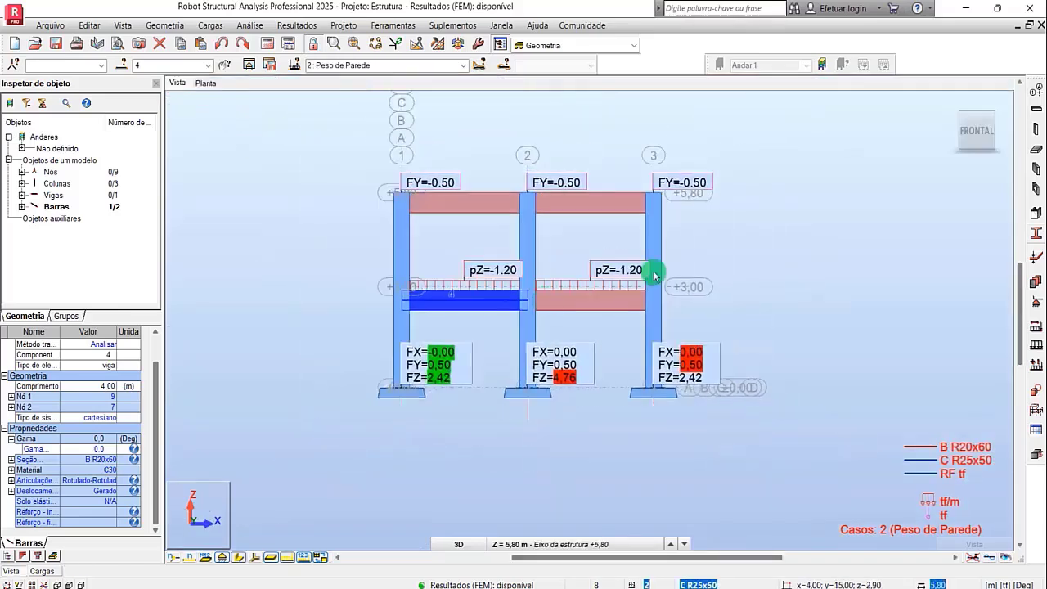
pyautogui.moveTo(976, 130)
pyautogui.moveTo(951, 110); pyautogui.dragTo(447, 321)
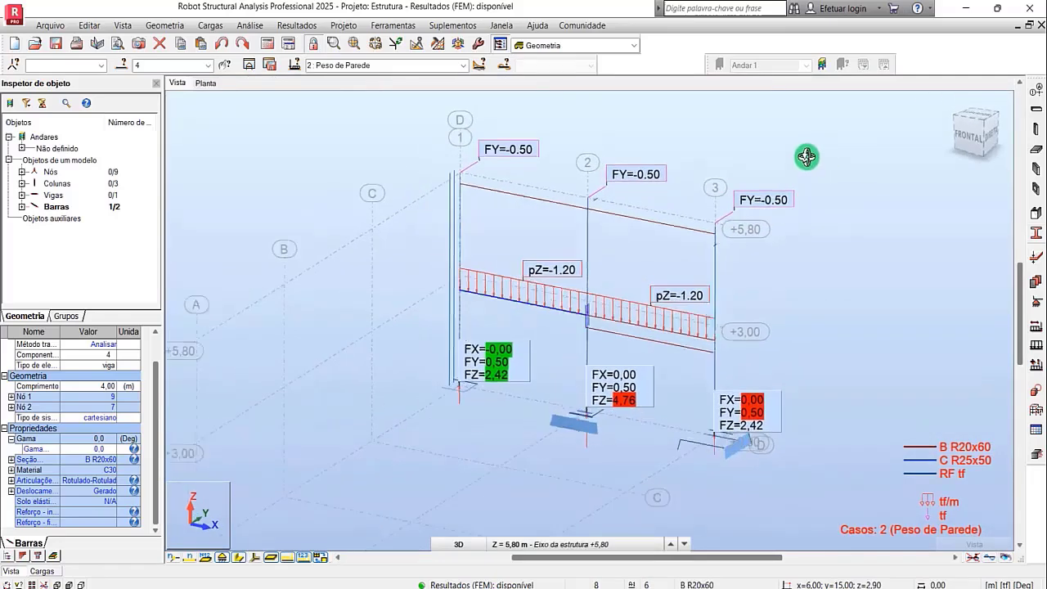
pyautogui.moveTo(705, 321); pyautogui.dragTo(697, 318)
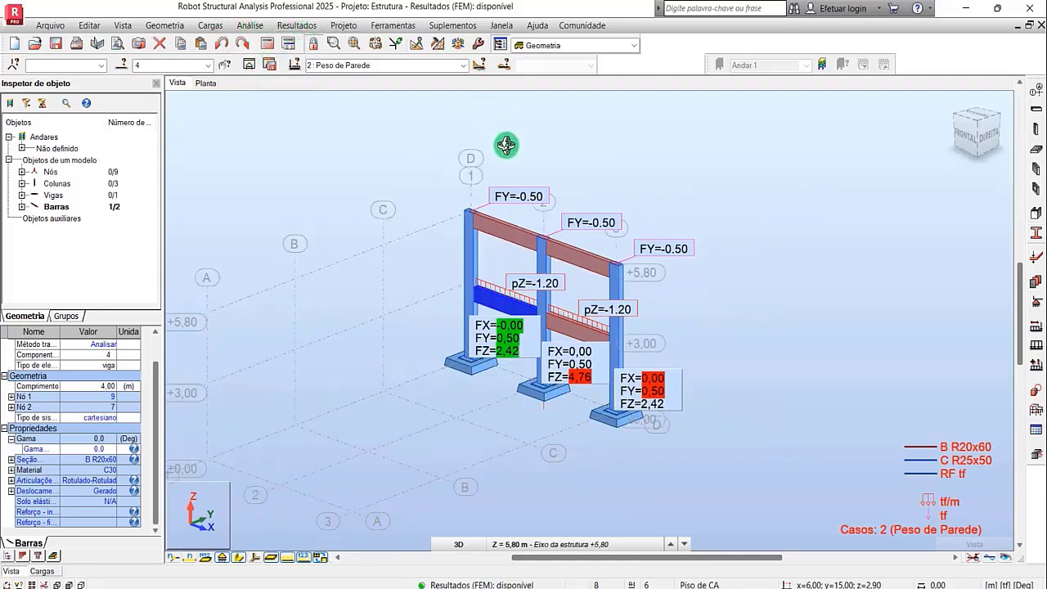
pyautogui.click(718, 221)
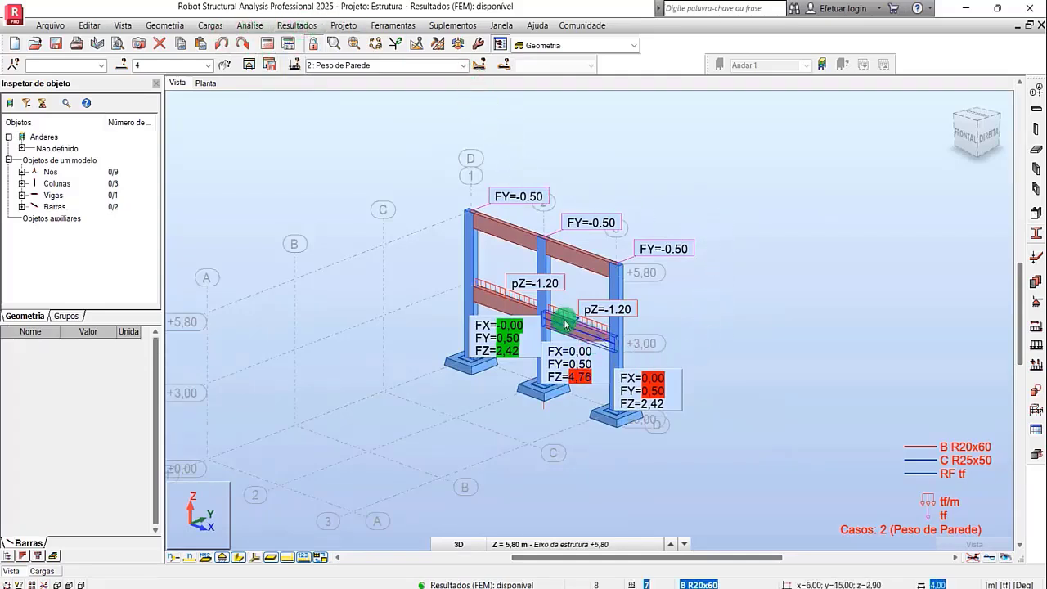
# Switch to the right view and window-select all bars of the frame.
pyautogui.scroll(2, 569, 331)
pyautogui.scroll(-1, 491, 295)
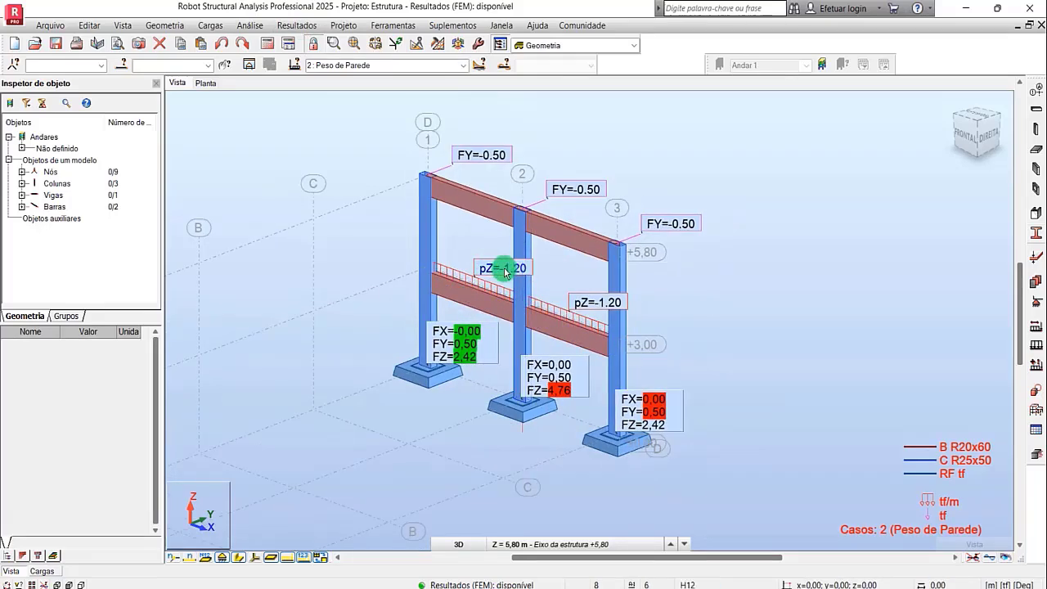
pyautogui.scroll(-1, 438, 243)
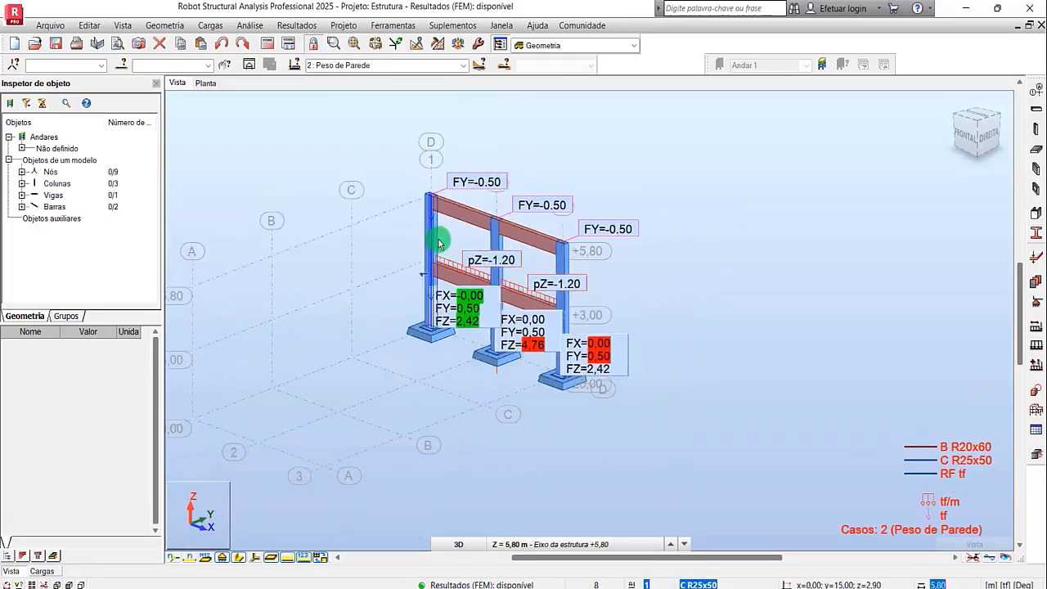
pyautogui.click(991, 138)
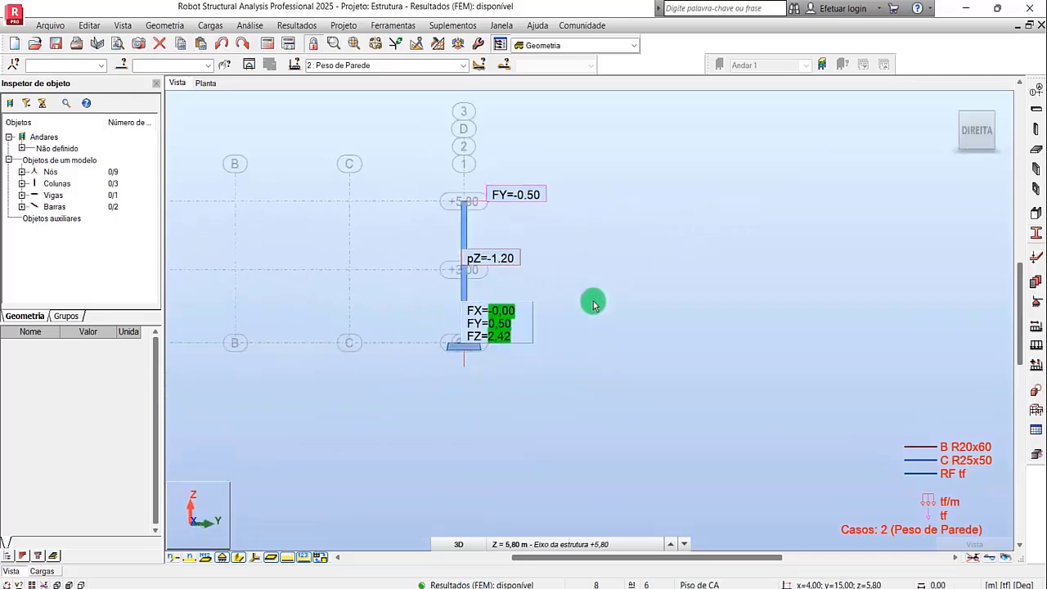
pyautogui.moveTo(424, 224); pyautogui.dragTo(402, 168)
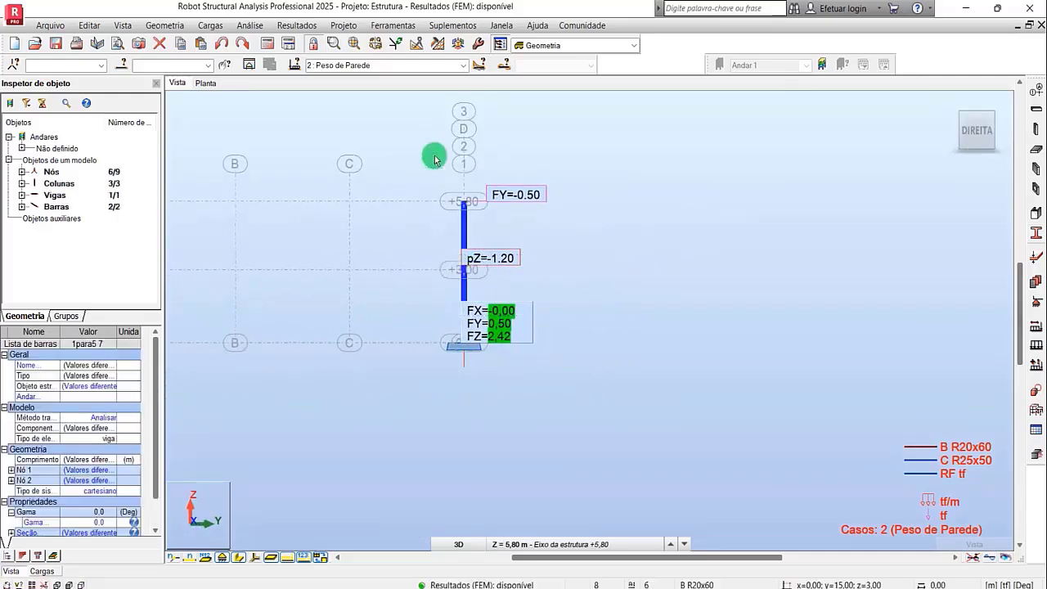
# Copy the frame 3 times along vector 0; -5; 0 with Translação, accepting the results warning.
pyautogui.click(956, 107)
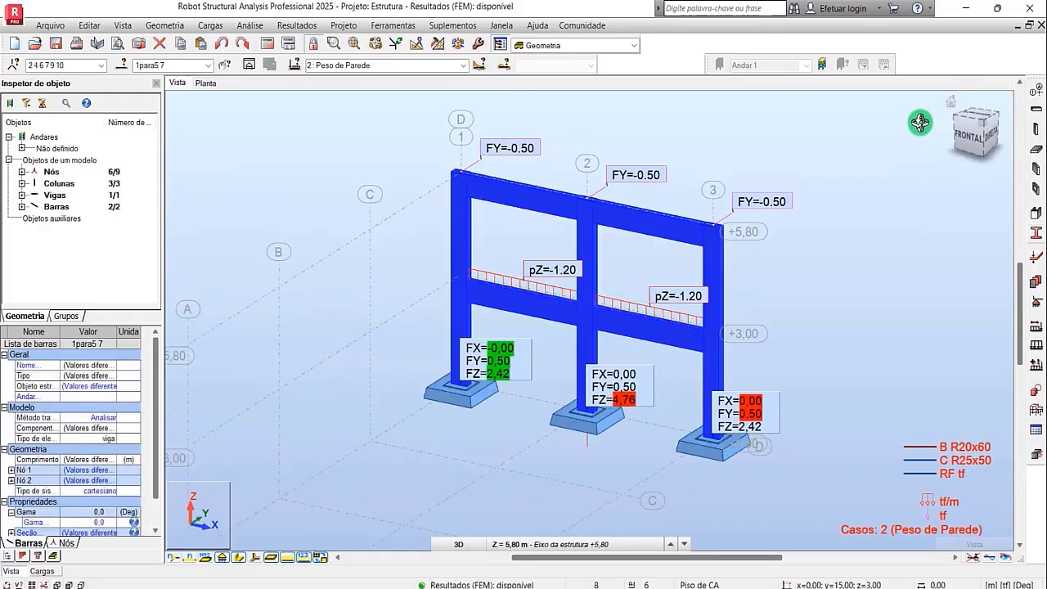
pyautogui.click(89, 25)
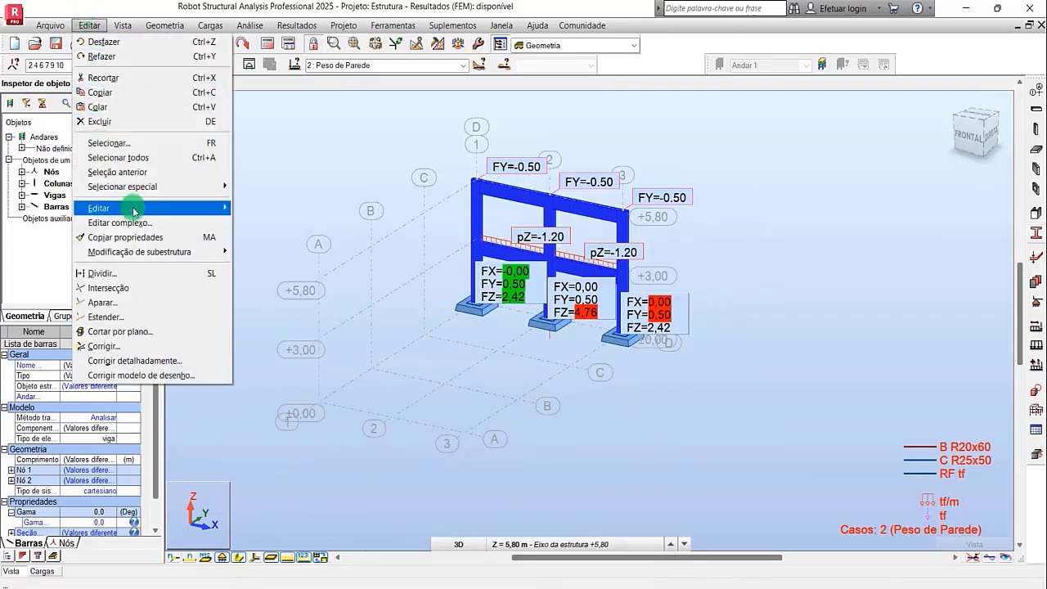
pyautogui.moveTo(131, 208)
pyautogui.click(270, 208)
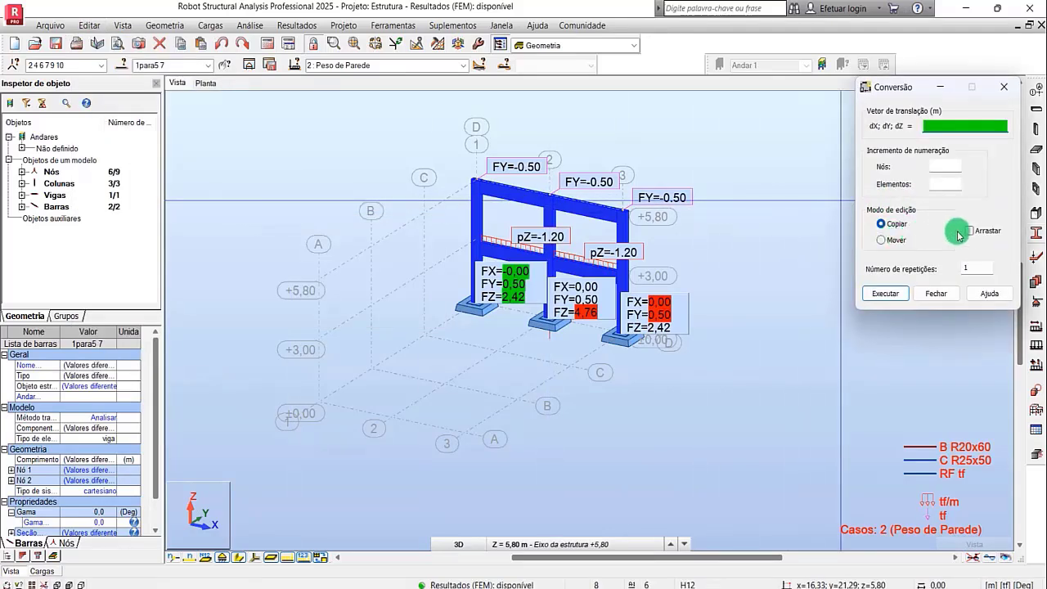
pyautogui.doubleClick(976, 267)
pyautogui.write('3')
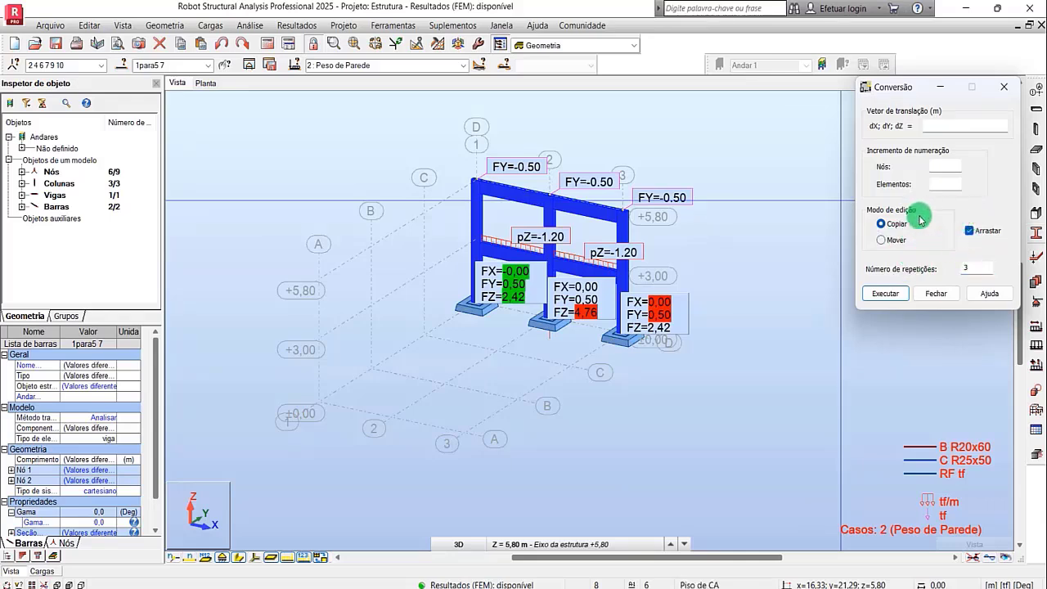
pyautogui.click(627, 328)
pyautogui.click(577, 357)
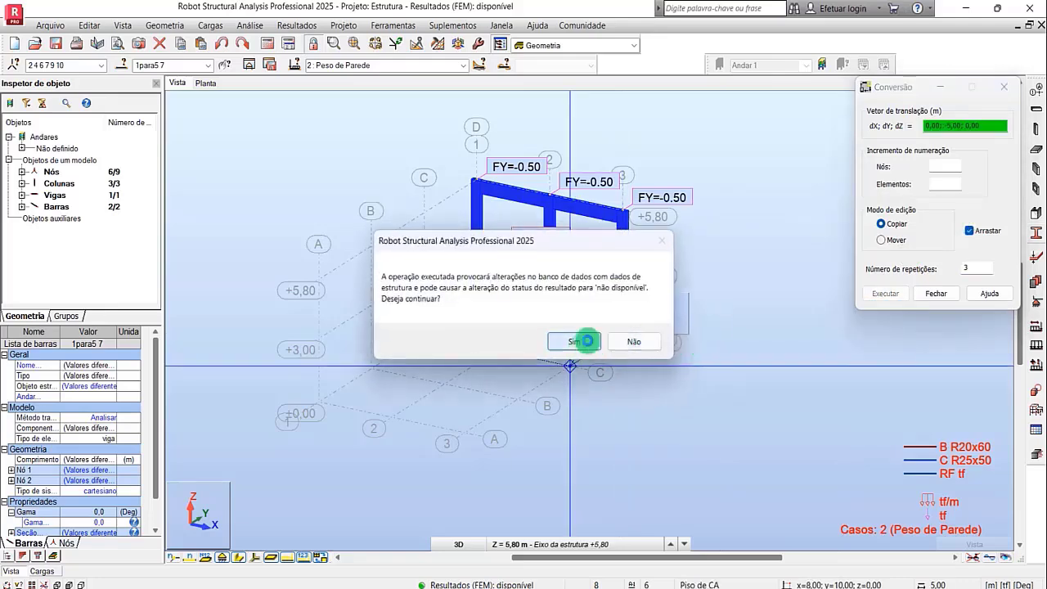
pyautogui.click(587, 342)
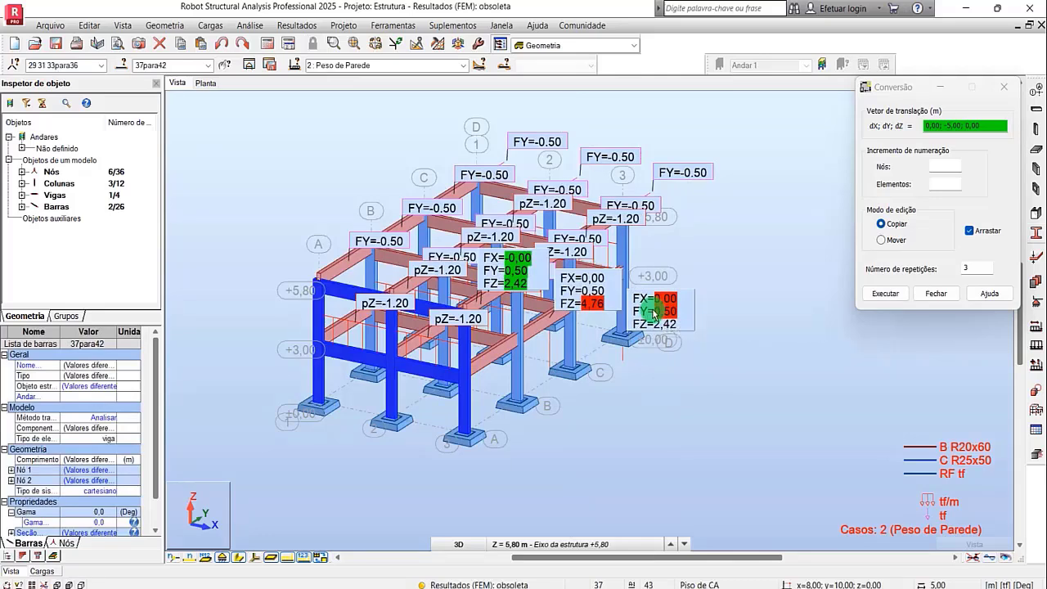
pyautogui.click(622, 295)
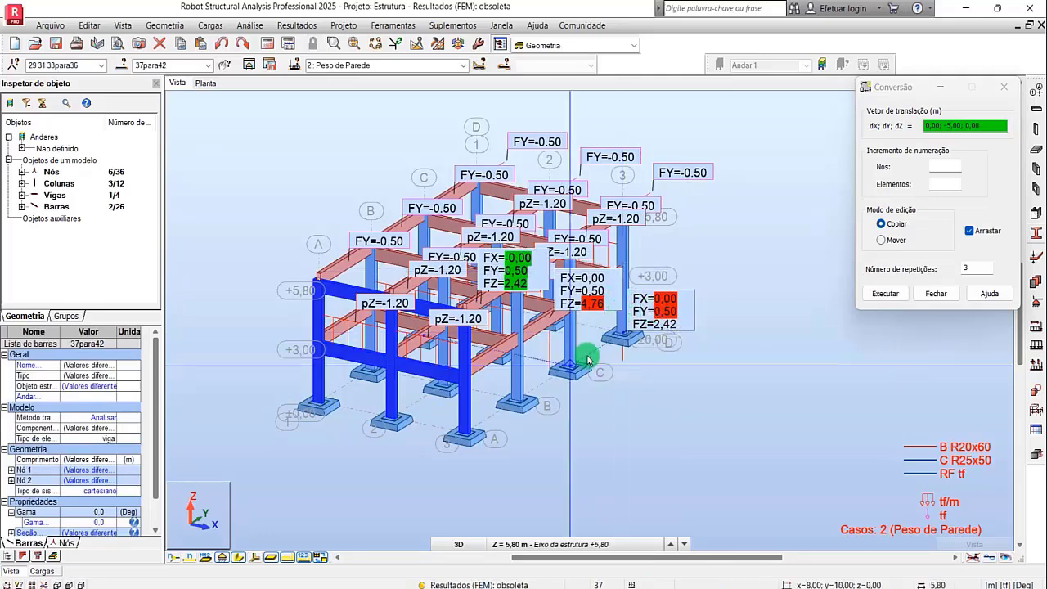
pyautogui.click(500, 412)
pyautogui.click(960, 299)
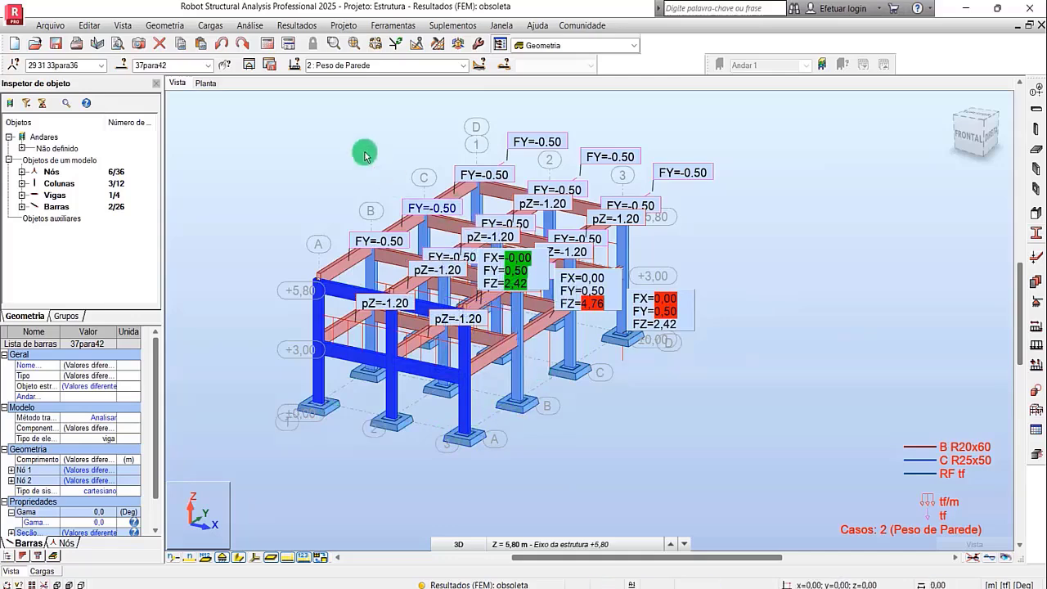
# Recalculate the four-frame model and display reactions for load case 1: Peso Proprio.
pyautogui.click(266, 51)
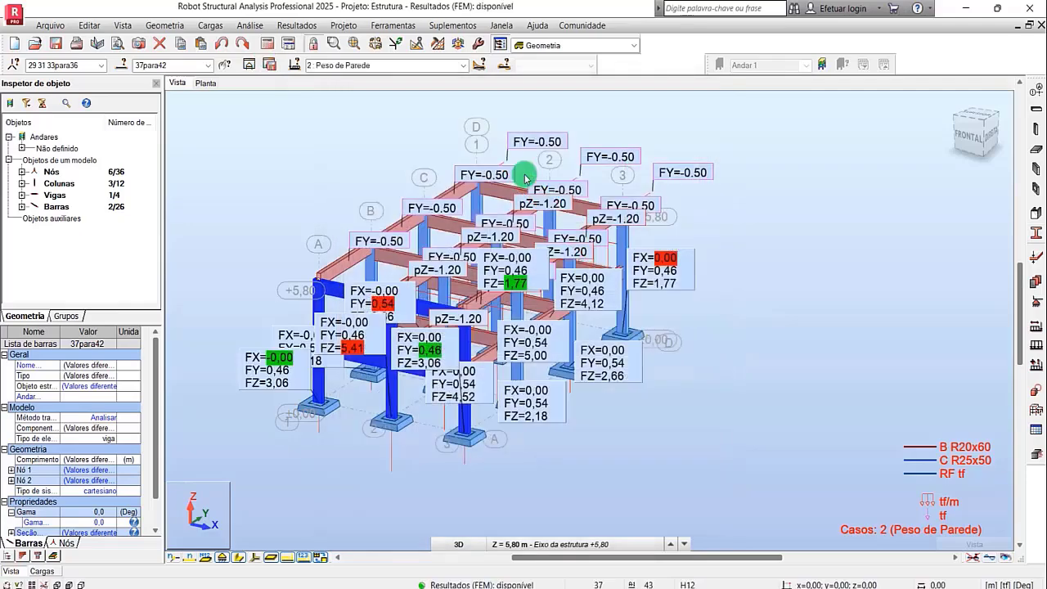
pyautogui.scroll(5, 549, 357)
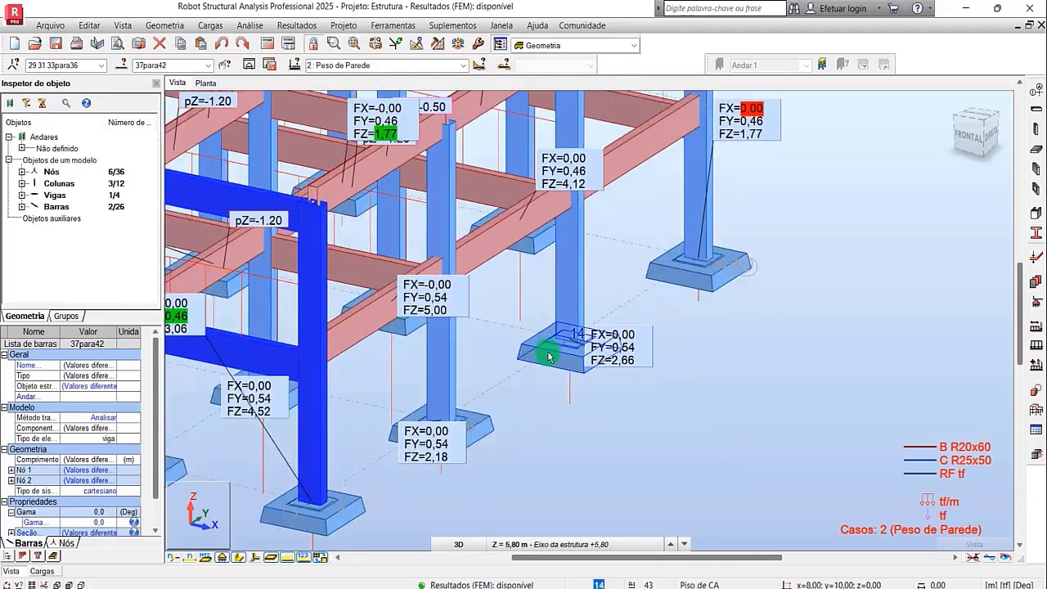
pyautogui.scroll(-3, 548, 357)
pyautogui.scroll(-2, 548, 357)
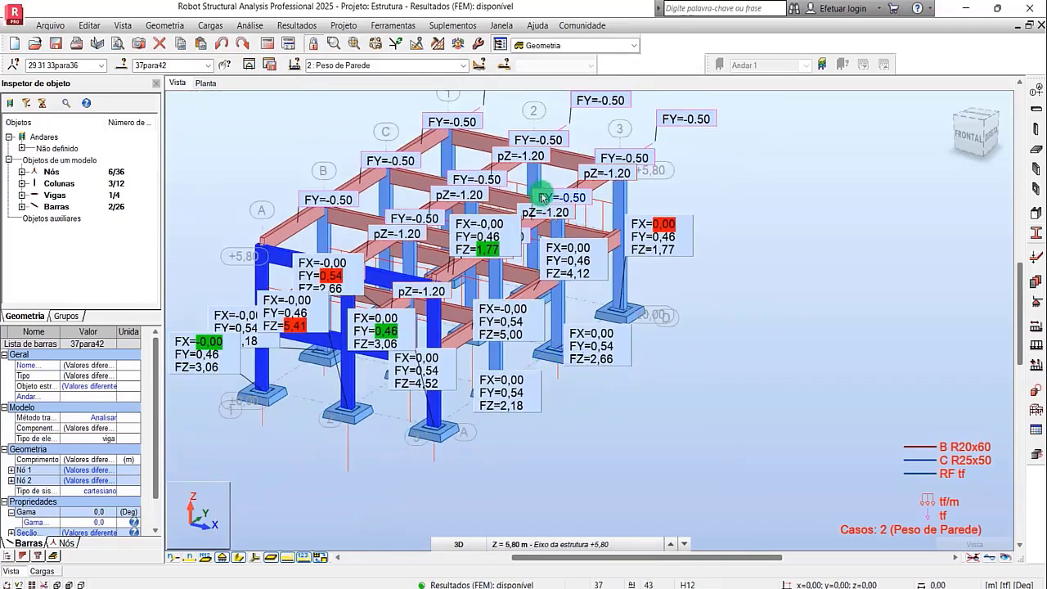
pyautogui.click(462, 65)
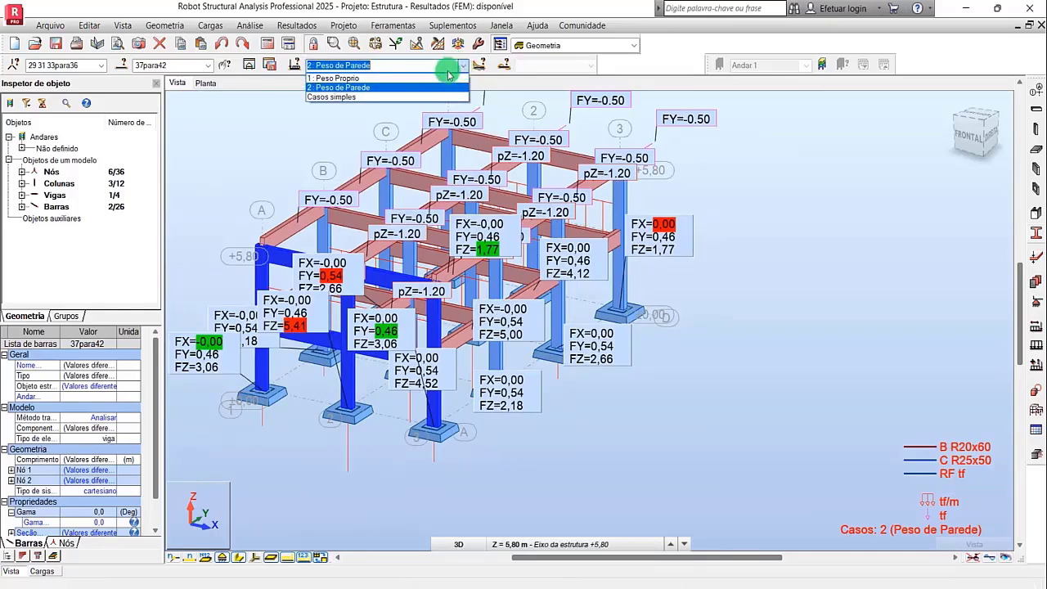
pyautogui.click(421, 79)
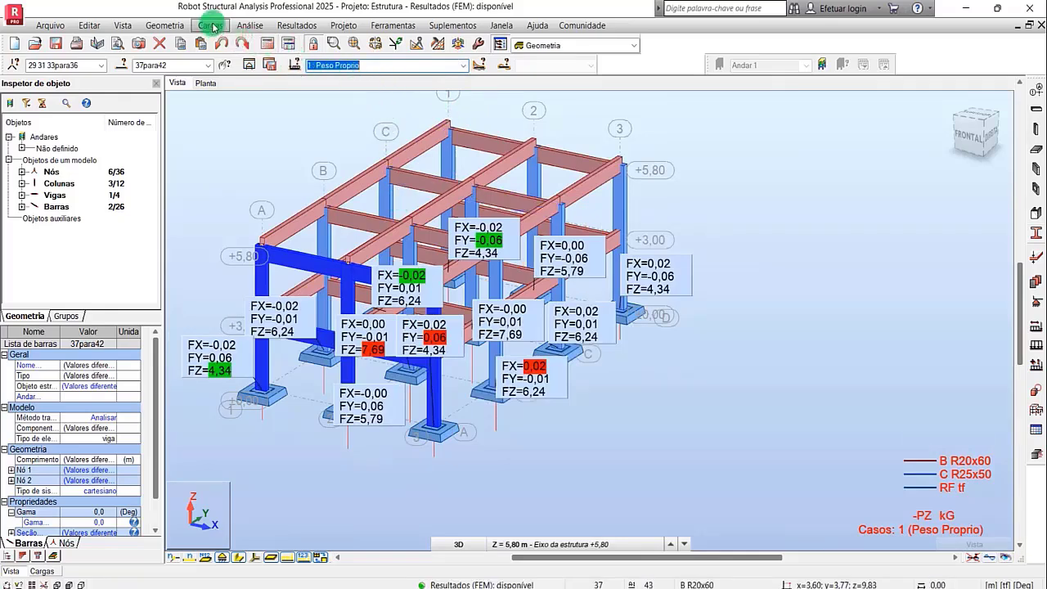
# Turn off the reaction labels in the Diagramas dialog and view the frame from the right.
pyautogui.click(293, 25)
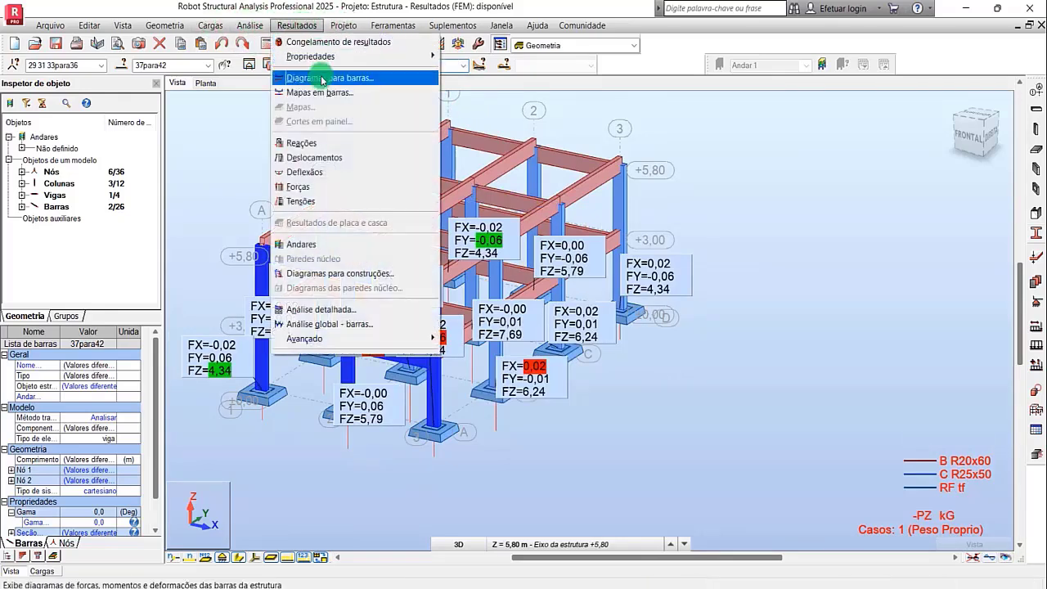
pyautogui.click(444, 127)
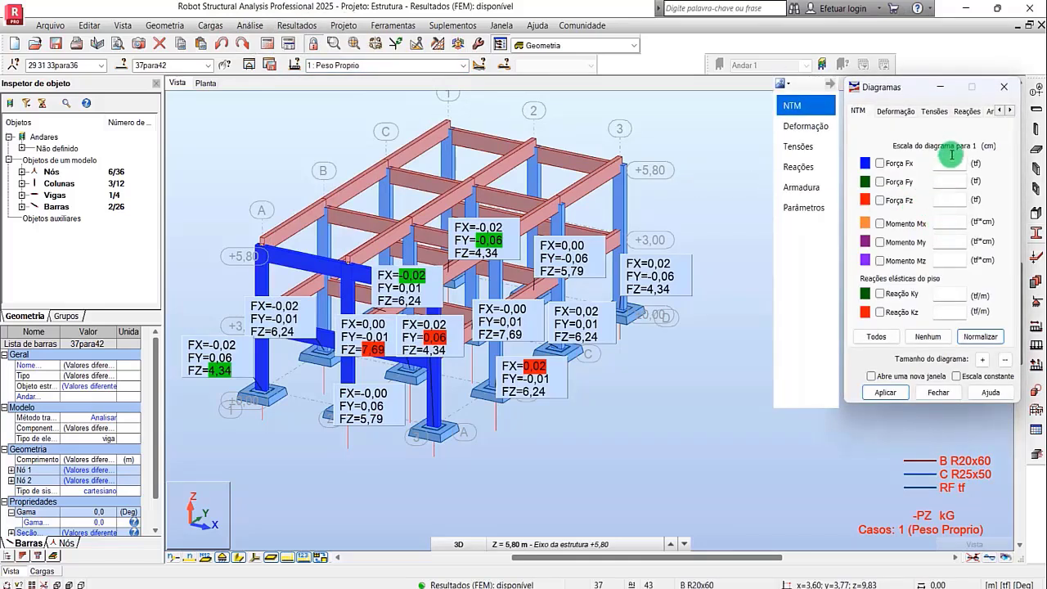
pyautogui.click(966, 114)
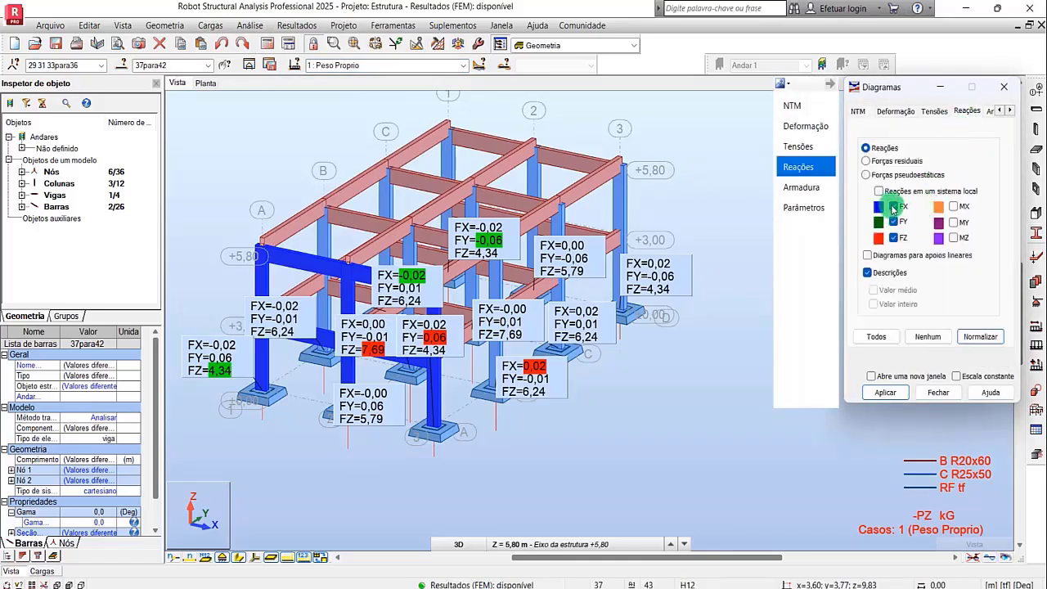
pyautogui.click(878, 377)
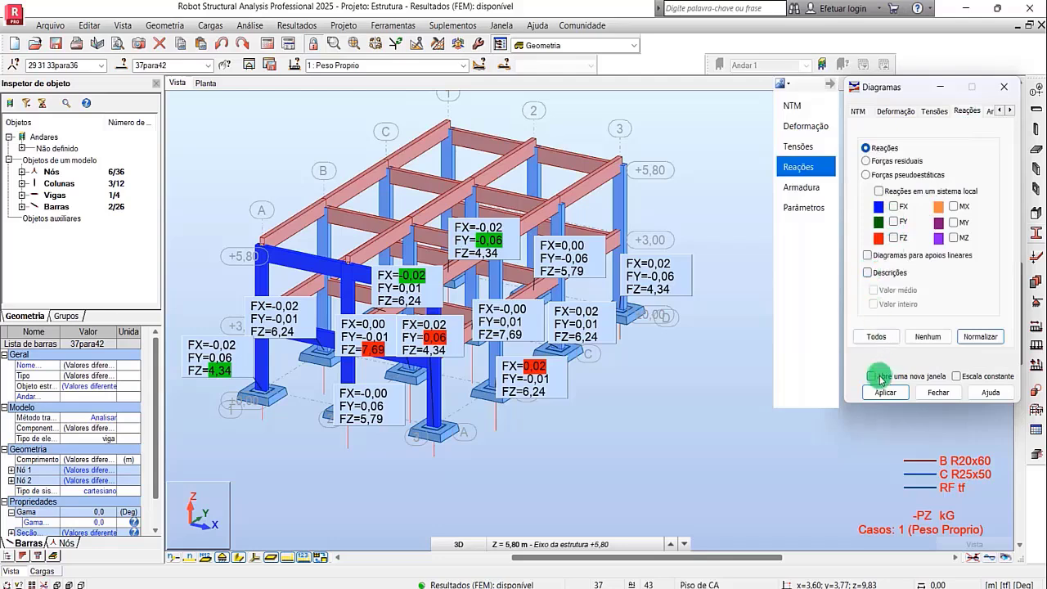
pyautogui.click(937, 393)
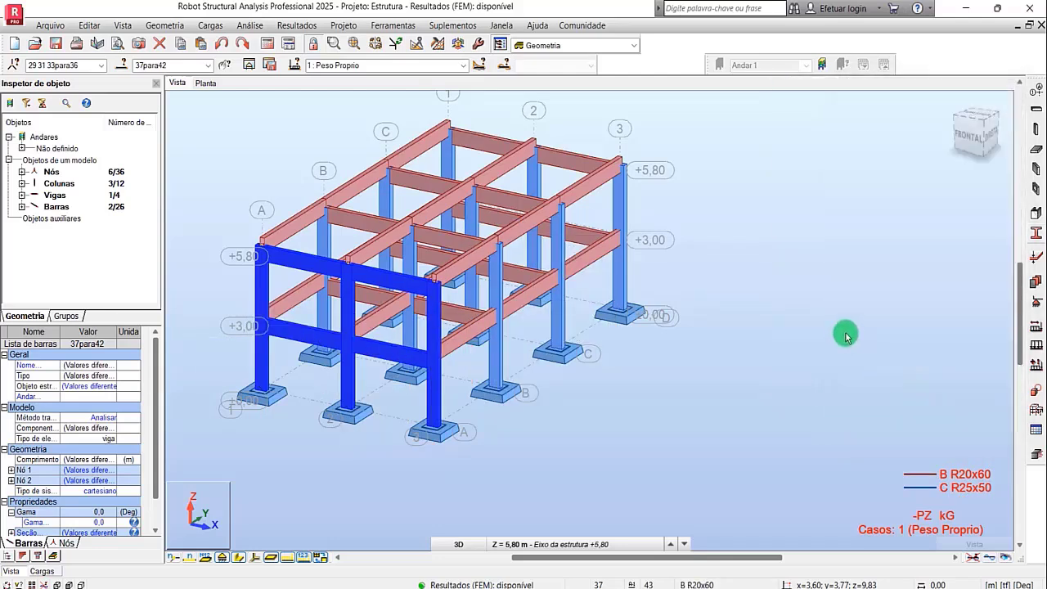
pyautogui.moveTo(977, 131)
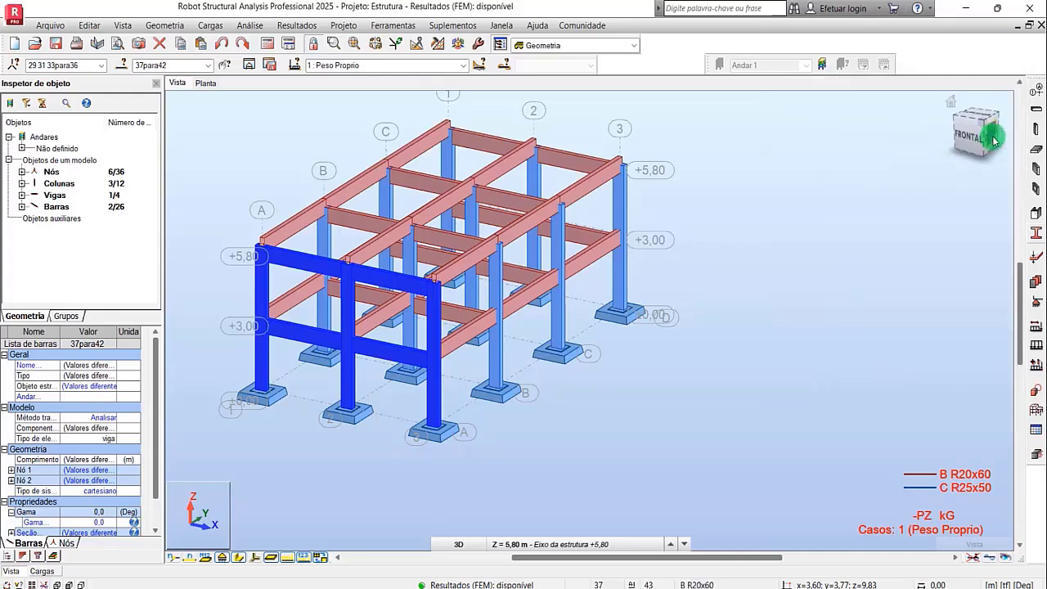
pyautogui.click(995, 141)
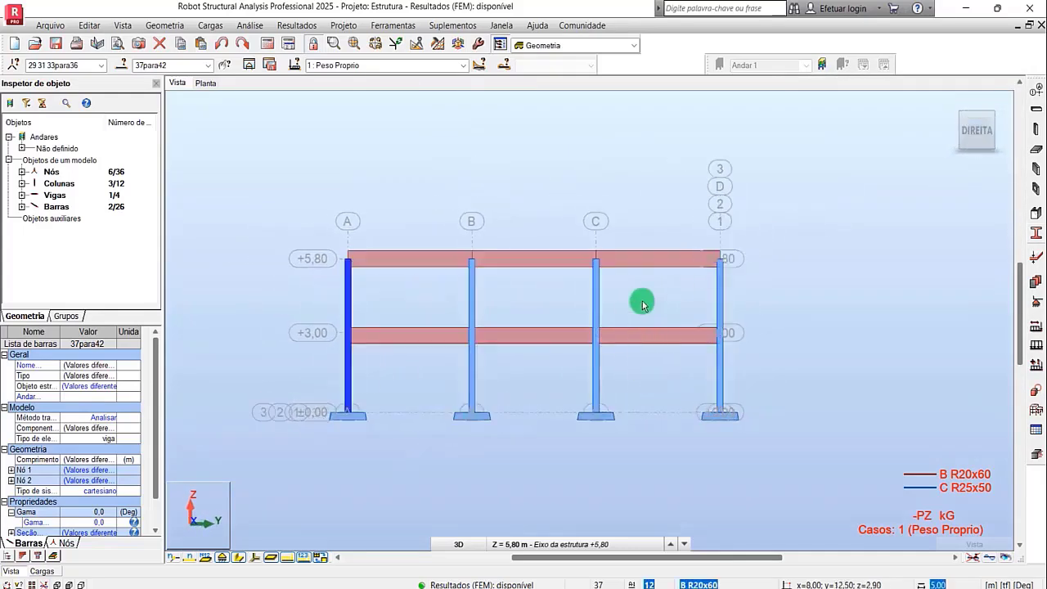
# Give all 18 beams at +3,00 and +5,80 the Mesa superior offset, confirming both warnings.
pyautogui.moveTo(642, 335); pyautogui.dragTo(631, 209)
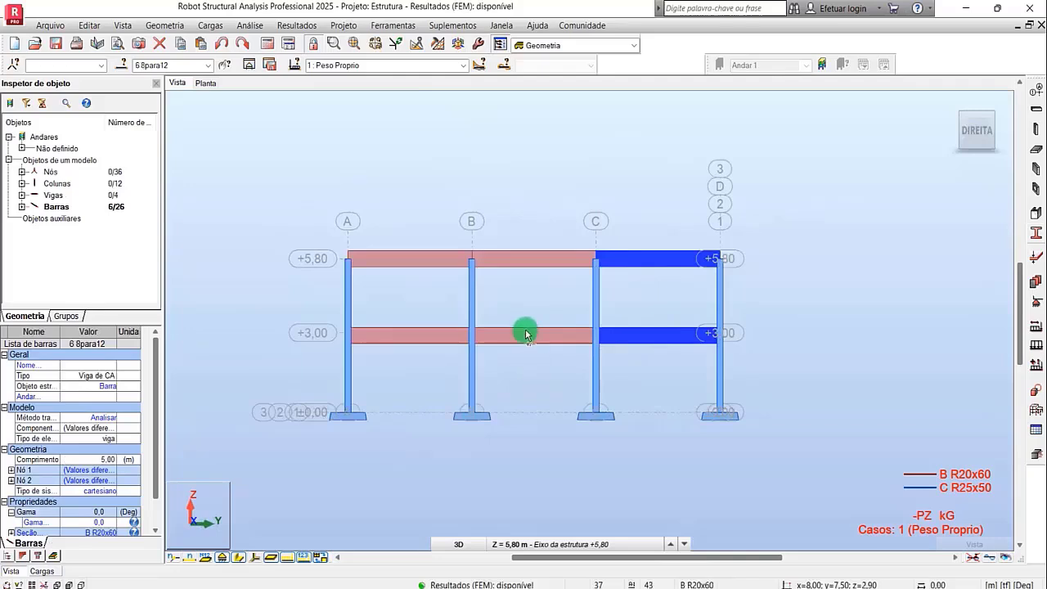
pyautogui.moveTo(526, 335); pyautogui.dragTo(491, 198)
pyautogui.moveTo(427, 364); pyautogui.dragTo(396, 217)
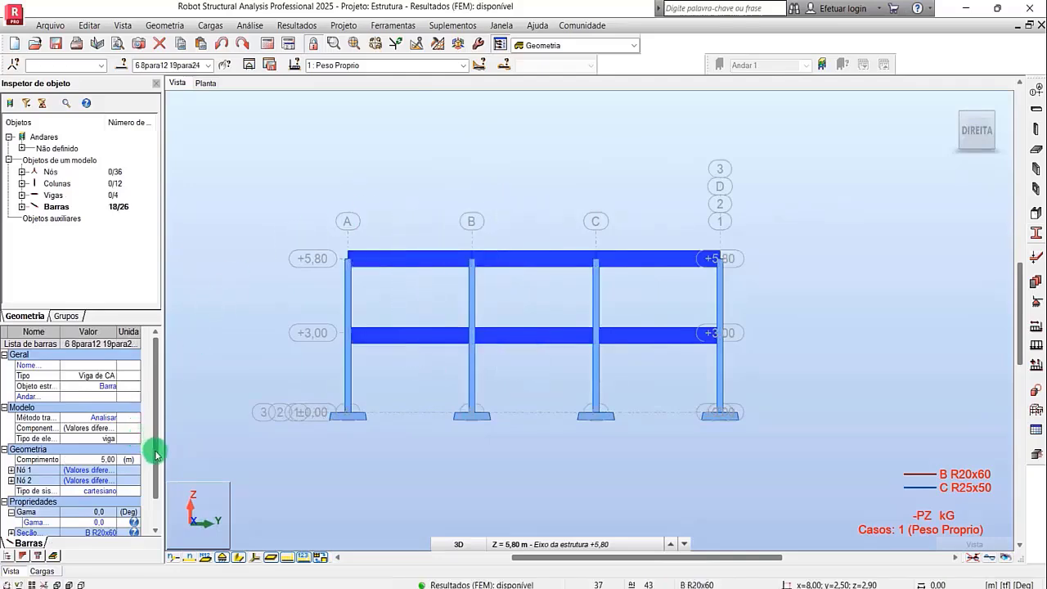
pyautogui.moveTo(156, 454); pyautogui.dragTo(155, 467)
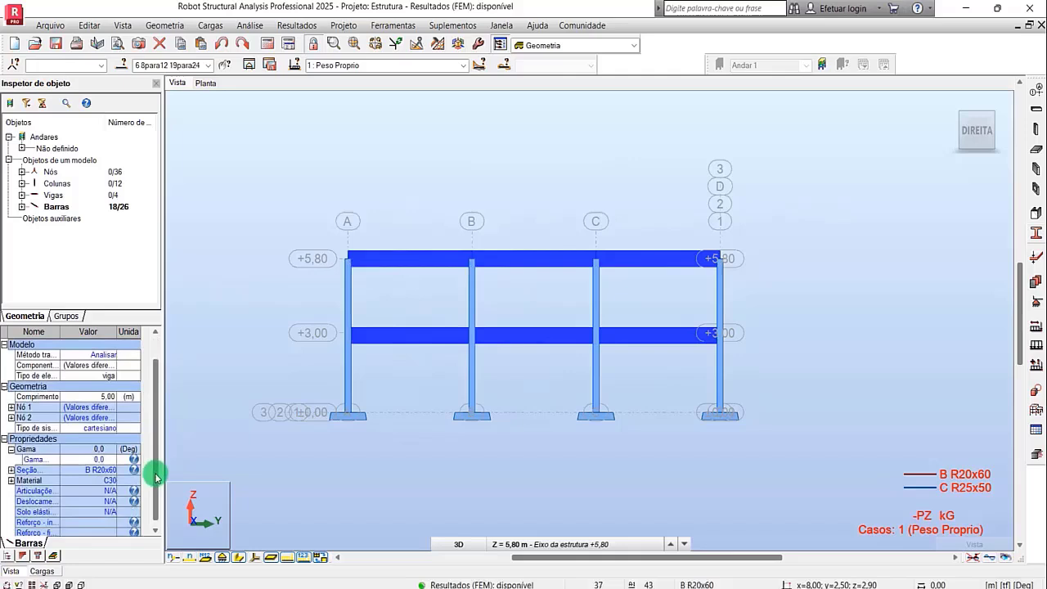
pyautogui.click(104, 508)
pyautogui.click(94, 524)
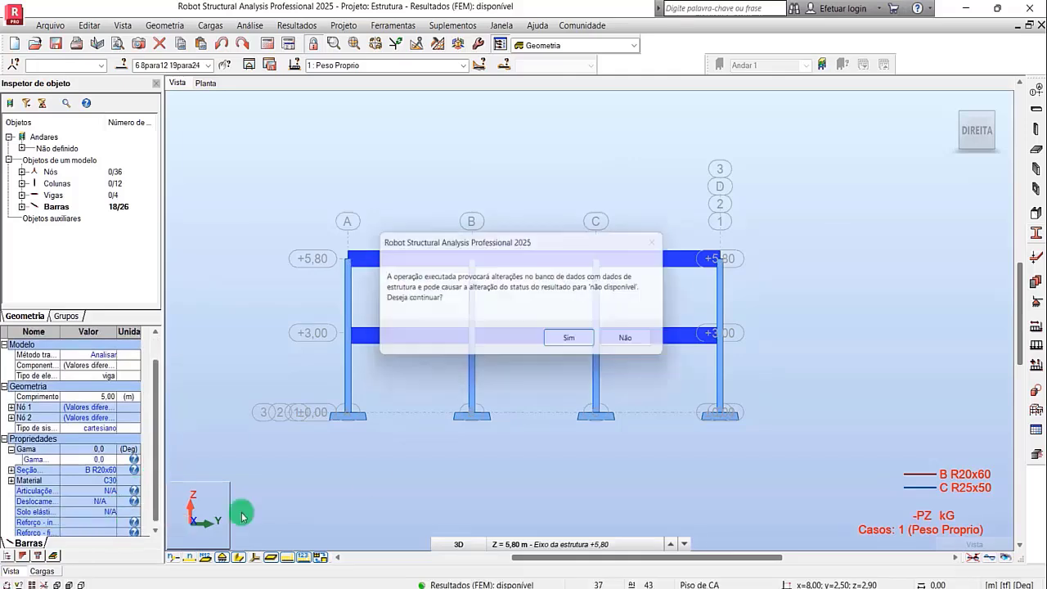
pyautogui.click(589, 339)
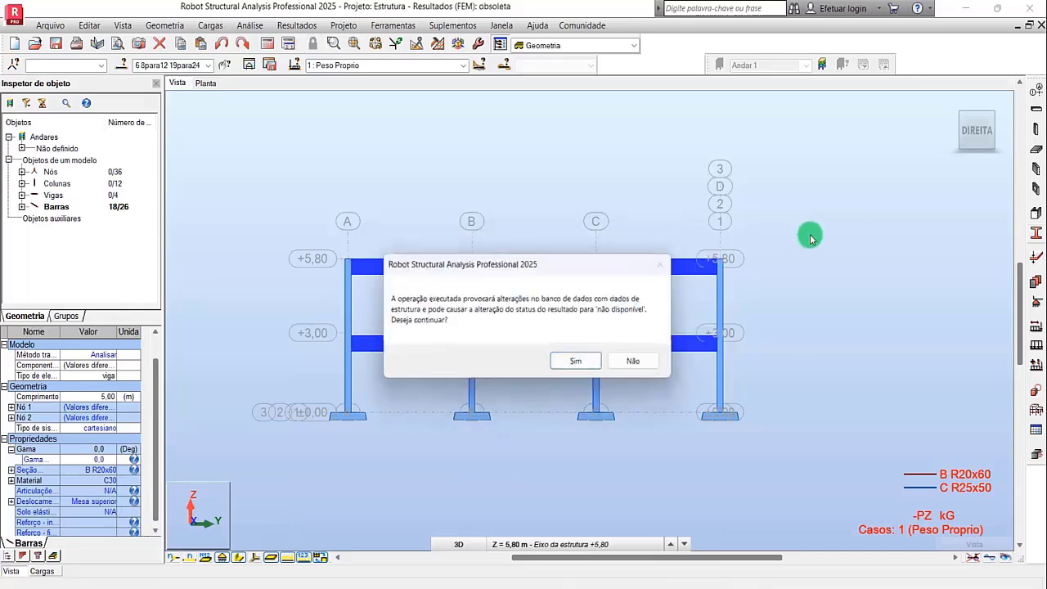
pyautogui.click(578, 366)
pyautogui.moveTo(977, 130)
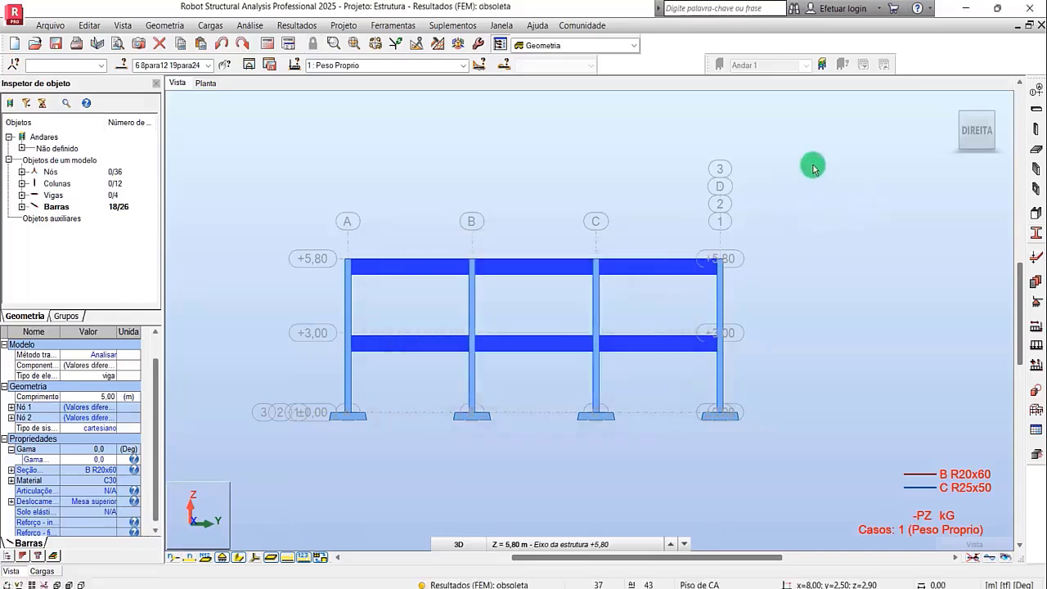
# Return to the 3D view and rerun the calculations with the offset beams.
pyautogui.click(948, 108)
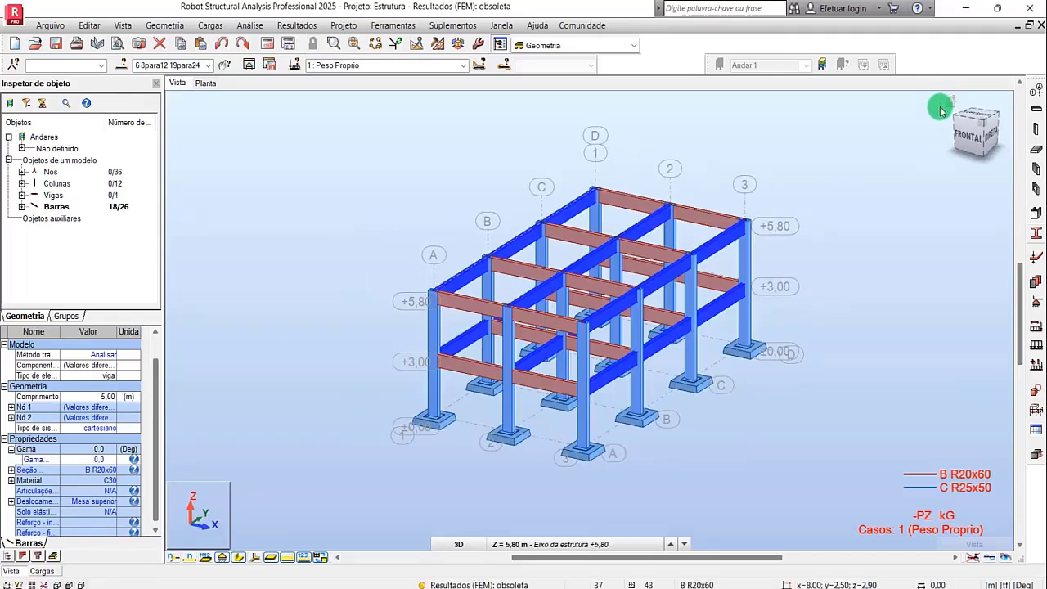
pyautogui.click(267, 45)
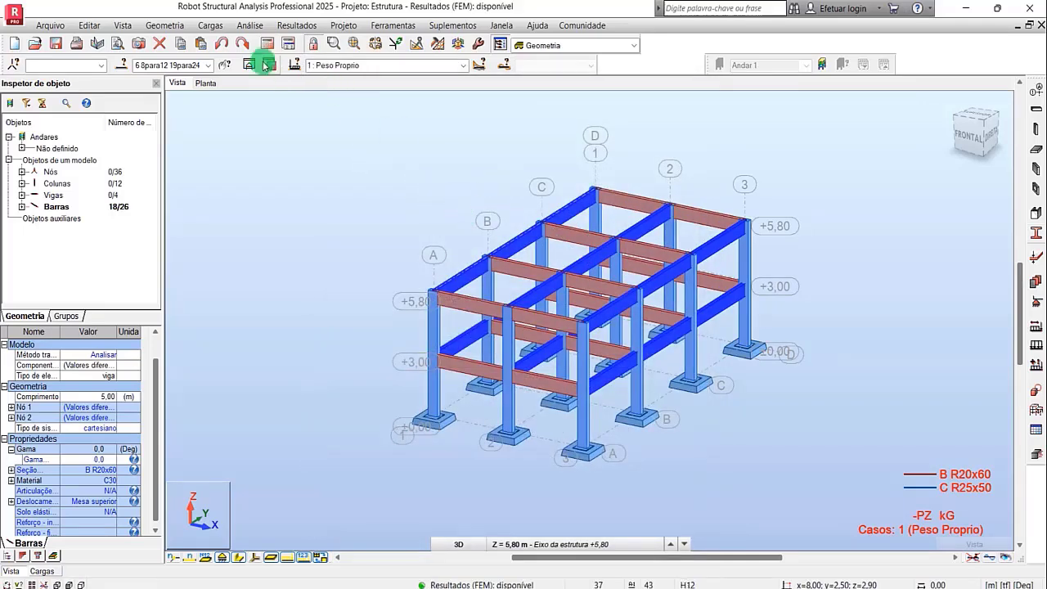
# Show labelled FZ support reactions for Peso Proprio (4,33 to 7,70) from the Reações tab.
pyautogui.click(296, 25)
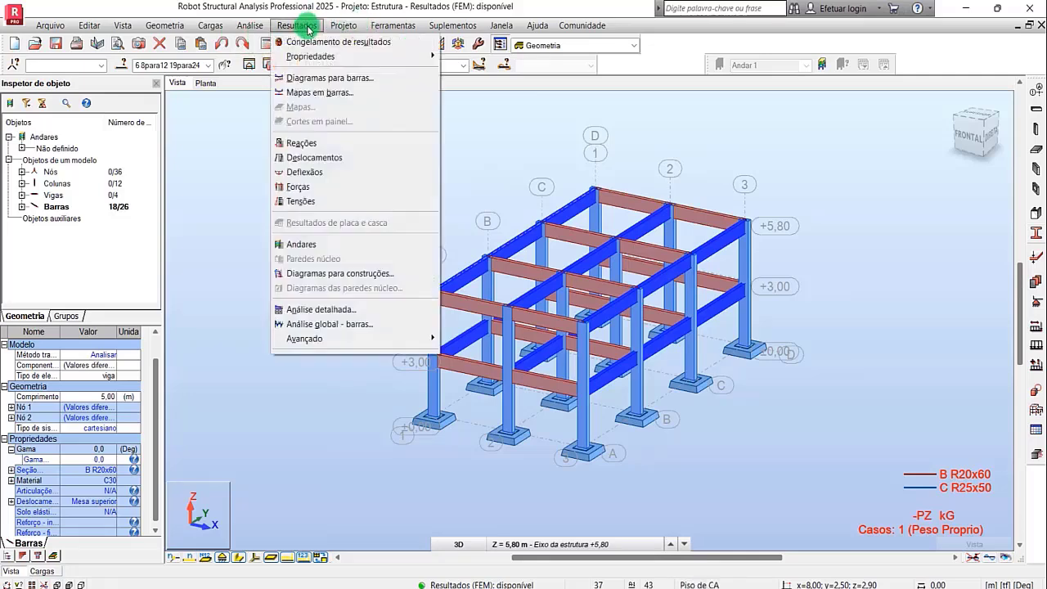
pyautogui.click(319, 80)
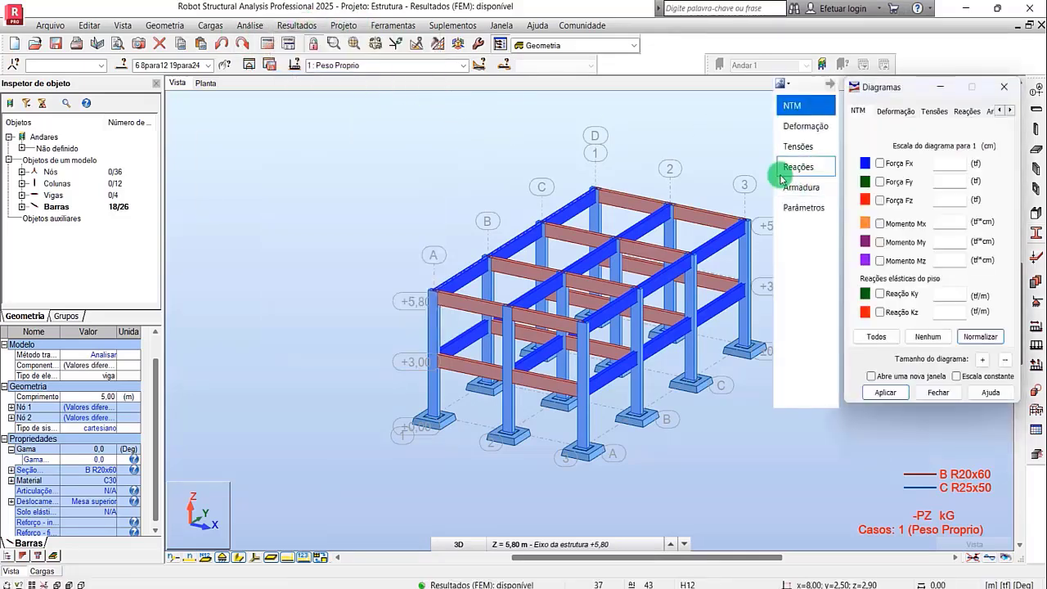
pyautogui.click(966, 110)
pyautogui.click(894, 237)
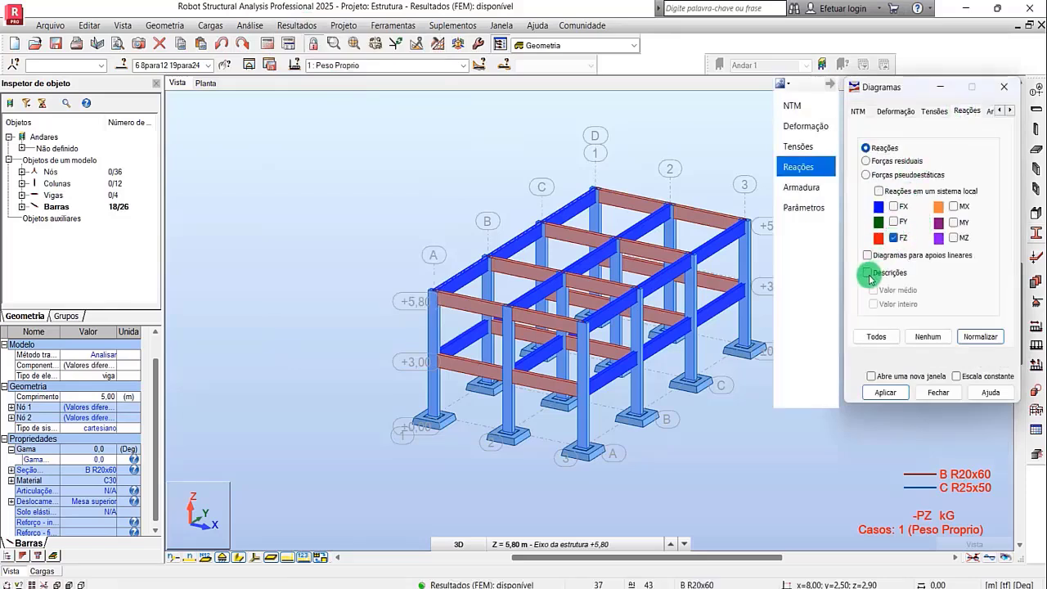
pyautogui.click(868, 272)
pyautogui.click(885, 393)
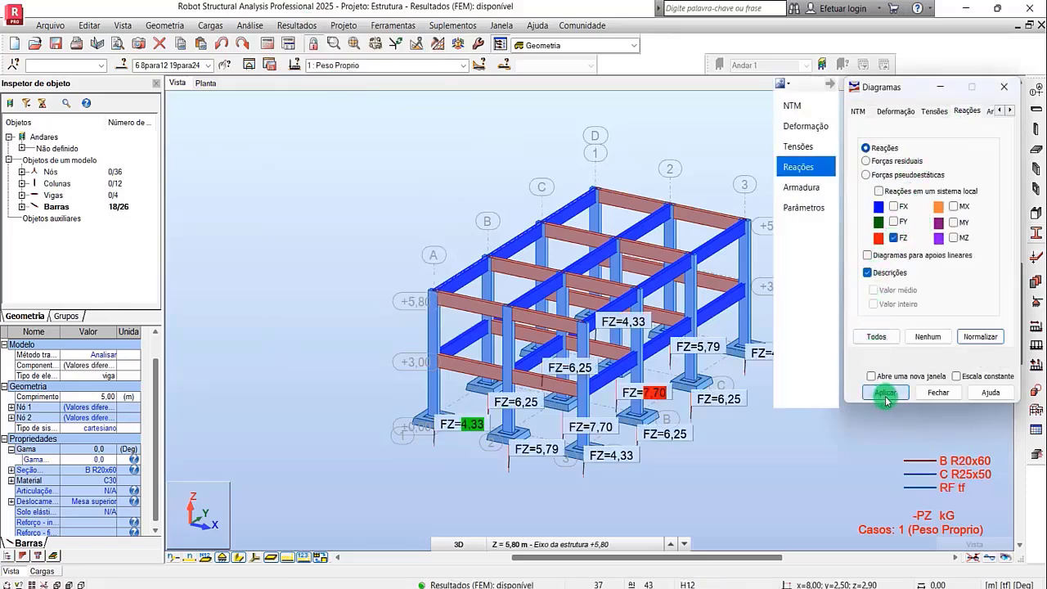
pyautogui.click(939, 393)
pyautogui.click(526, 446)
pyautogui.scroll(1, 516, 439)
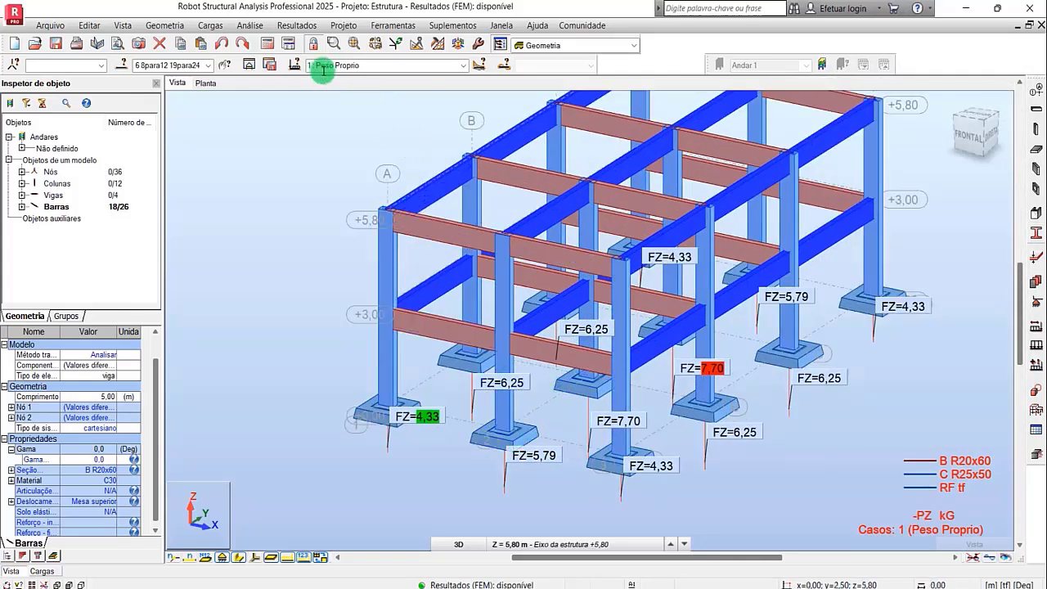
# Display load case 2: Peso de Parede and deselect the bars.
pyautogui.click(463, 67)
pyautogui.click(410, 86)
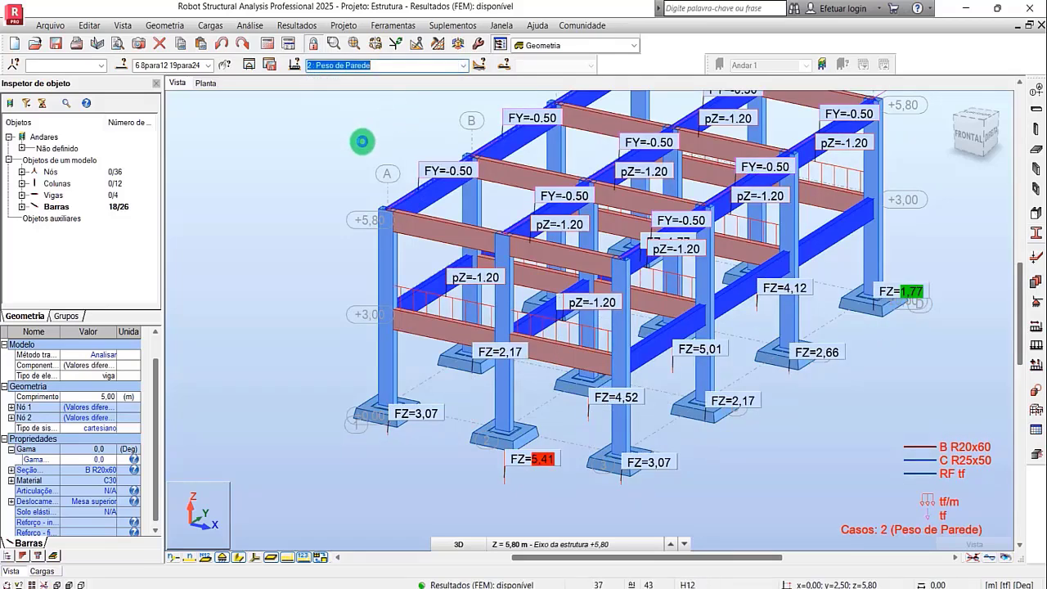
pyautogui.click(464, 70)
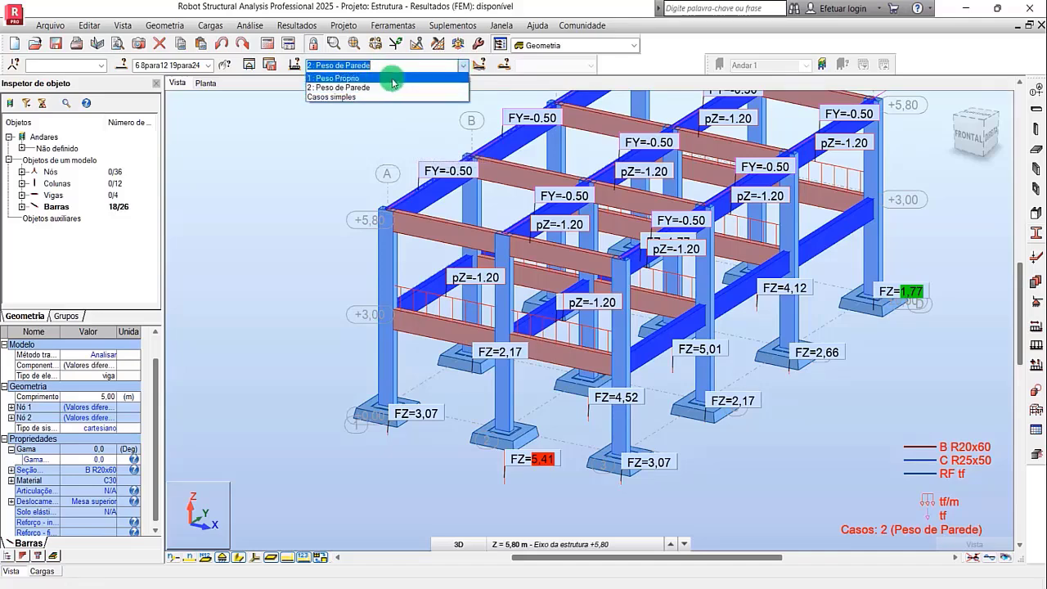
pyautogui.click(328, 158)
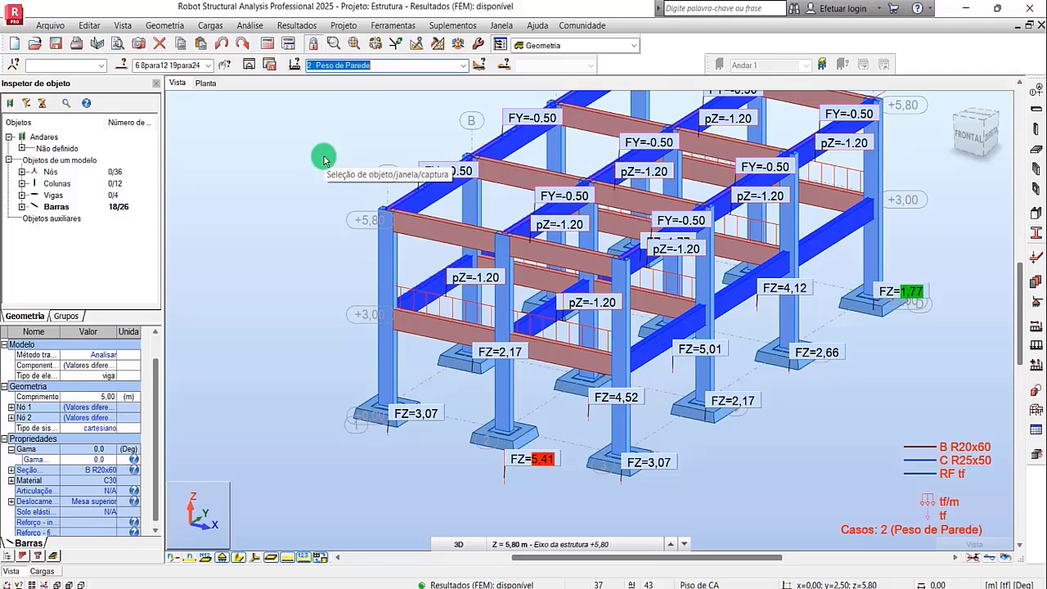
pyautogui.click(284, 181)
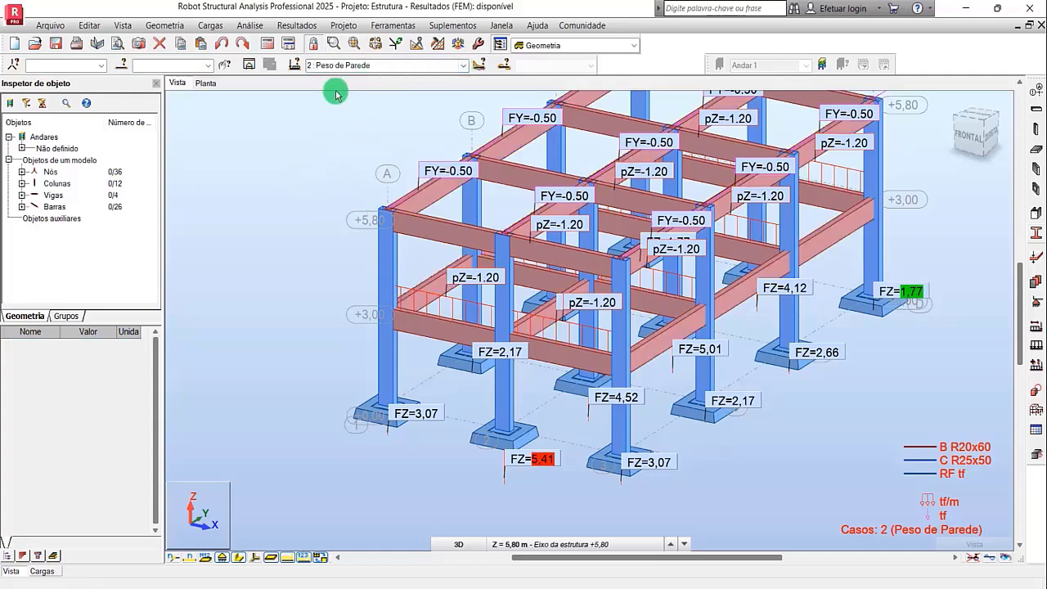
# Define a new load combination COMB1, accepting the warning.
pyautogui.click(214, 30)
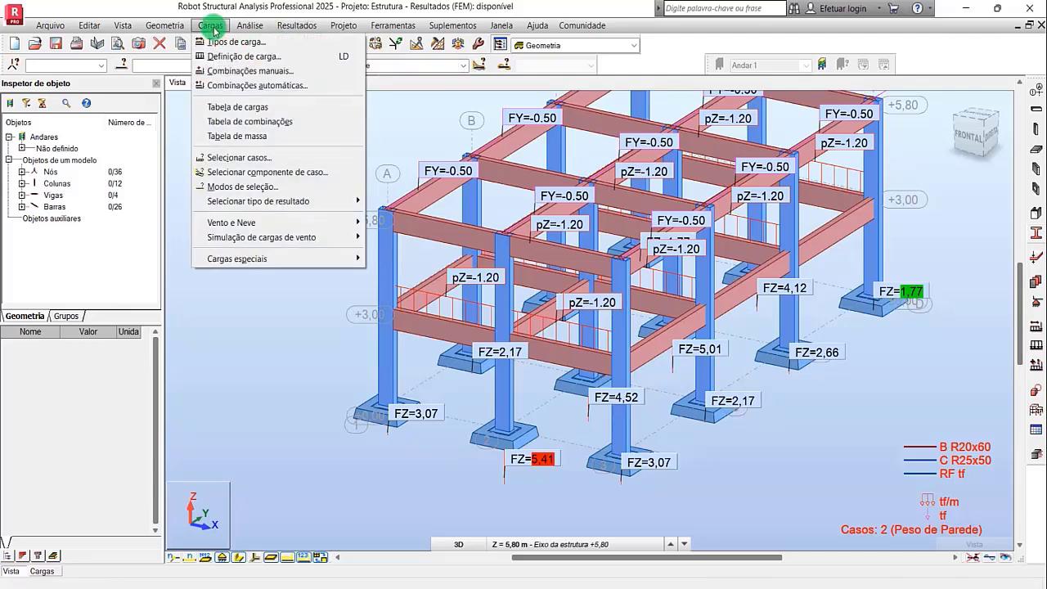
pyautogui.click(230, 76)
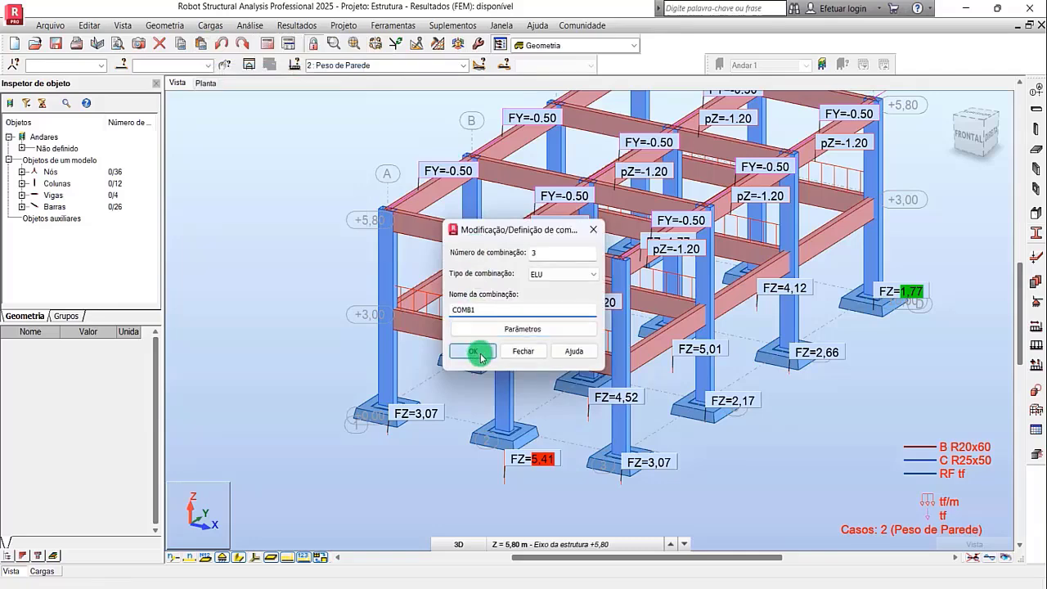
pyautogui.click(480, 355)
pyautogui.click(573, 344)
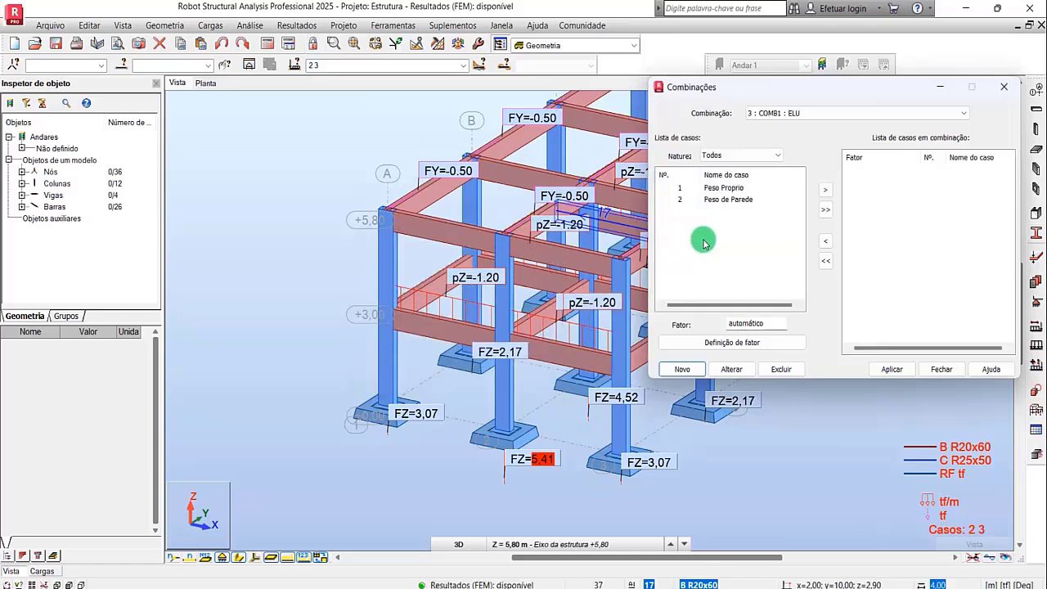
# Add Peso Proprio and Peso de Parede to COMB1 at factor 1.40 and apply it.
pyautogui.click(826, 209)
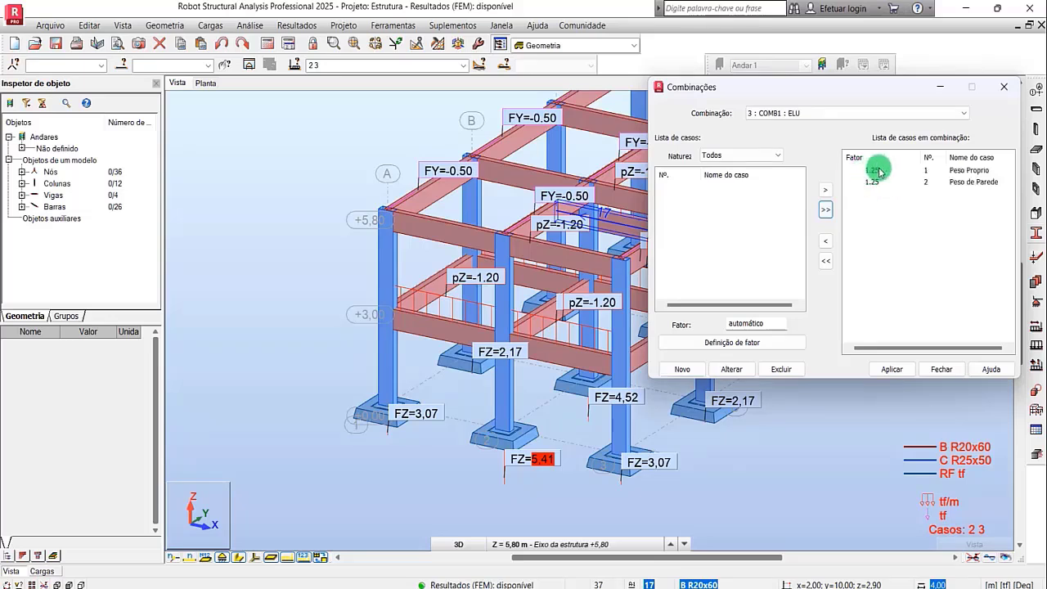
pyautogui.click(827, 262)
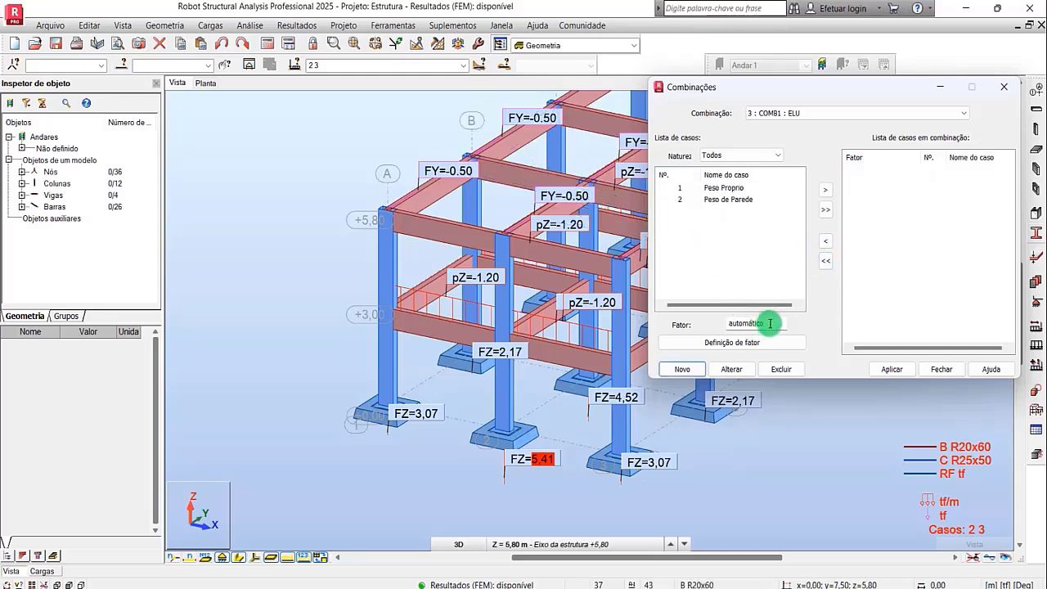
pyautogui.moveTo(770, 324); pyautogui.dragTo(671, 322)
pyautogui.write('1.4')
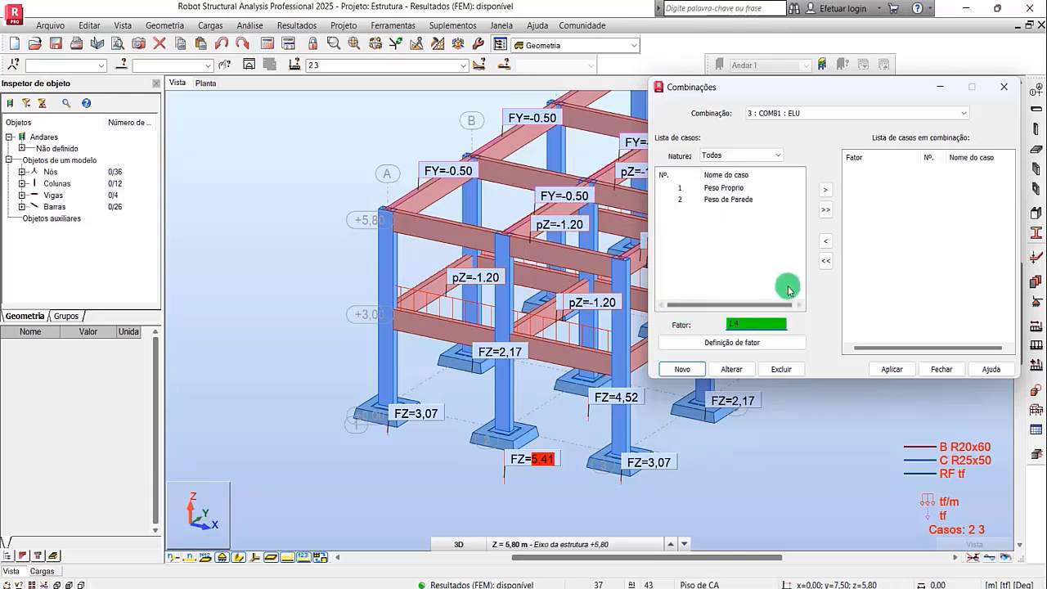
pyautogui.click(826, 209)
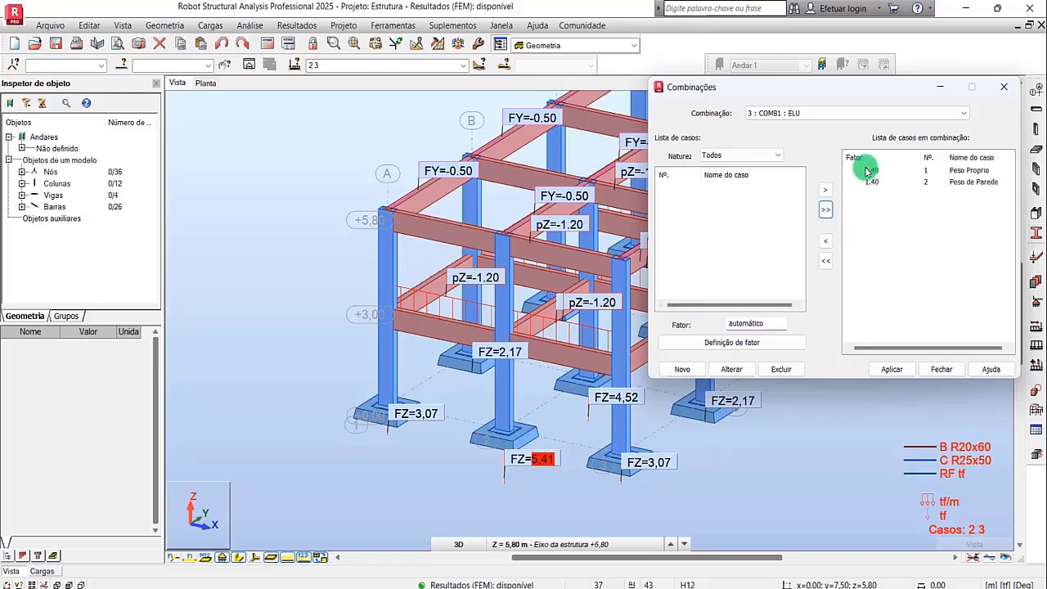
pyautogui.click(893, 370)
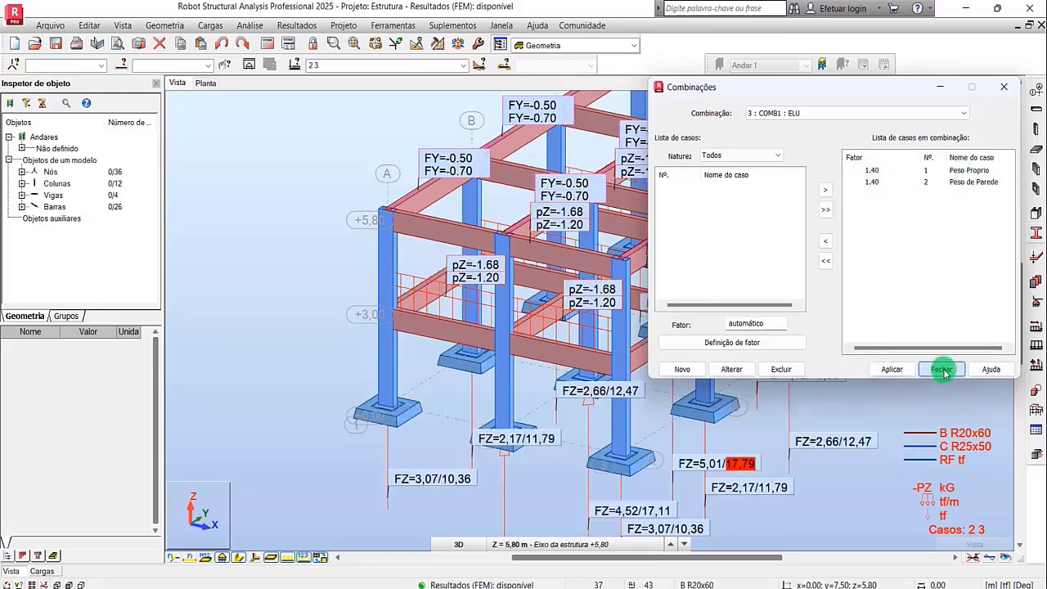
pyautogui.click(942, 369)
# Show Peso Proprio results, then switch back to Peso de Parede with reactions FZ 1,77–5,41.
pyautogui.click(463, 64)
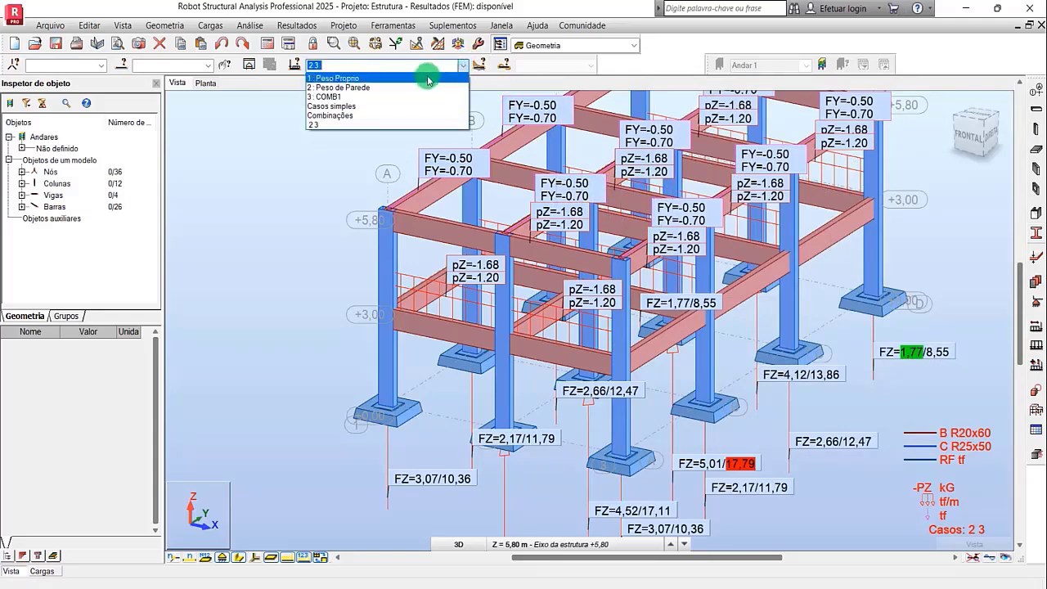
pyautogui.click(423, 79)
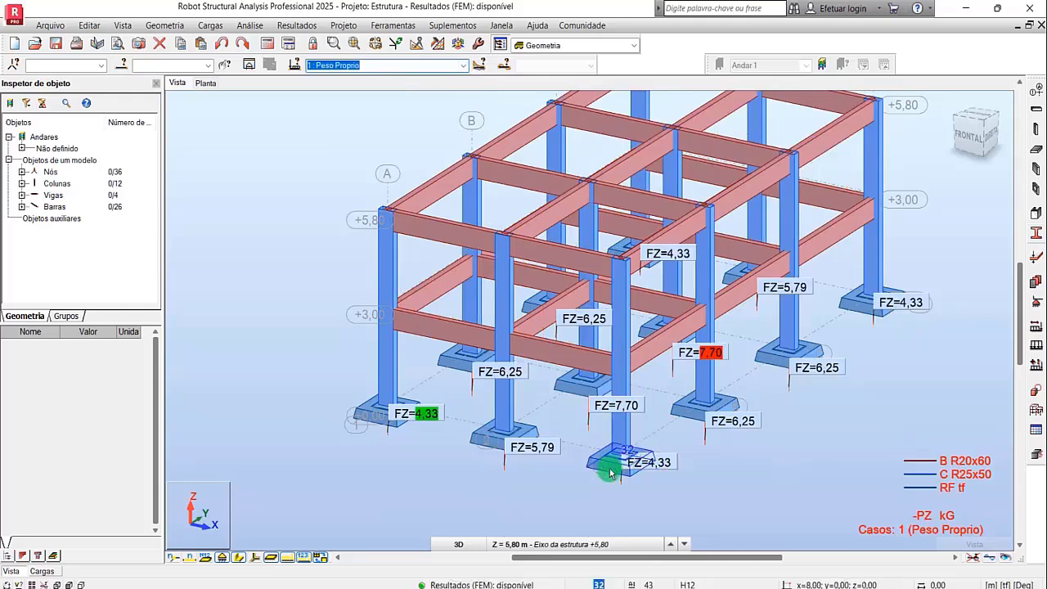
pyautogui.click(465, 65)
pyautogui.click(411, 83)
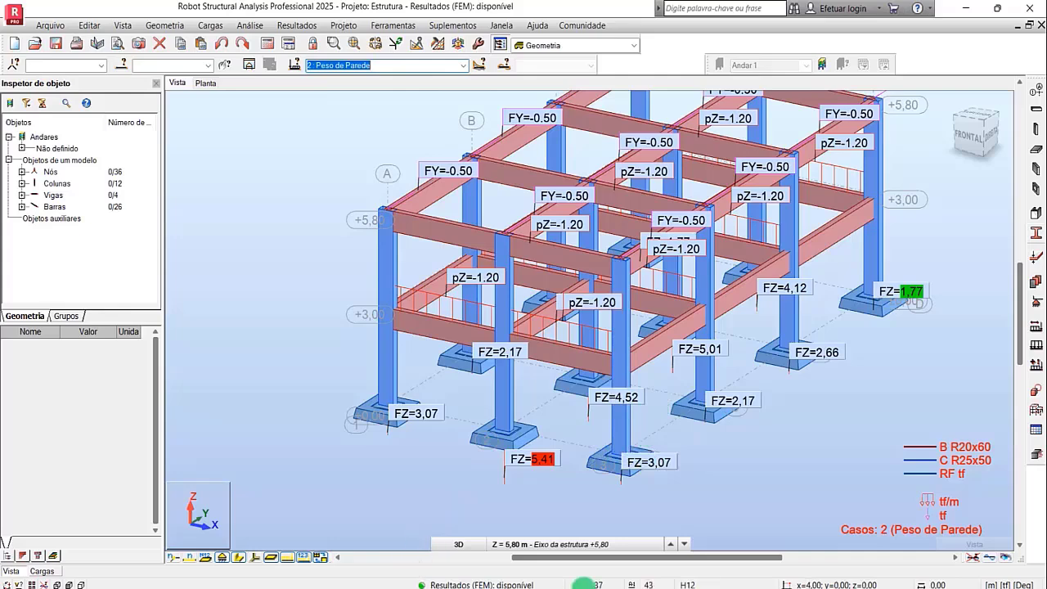
# Compute 7,4 × 1,4 = 10,36 in Calculator, then minimise it to return to the model.
pyautogui.click(761, 585)
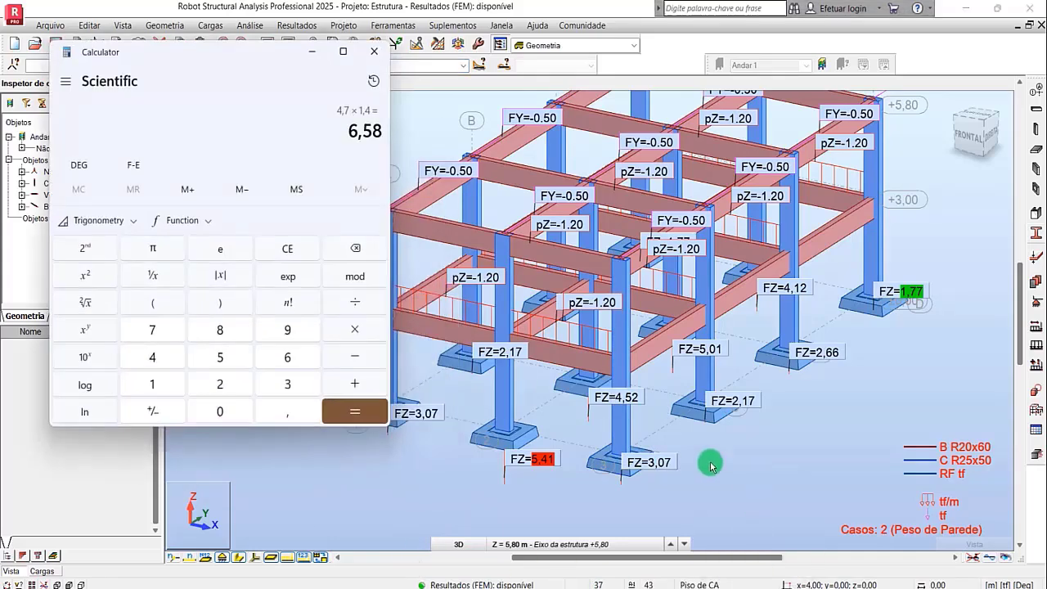
pyautogui.click(300, 249)
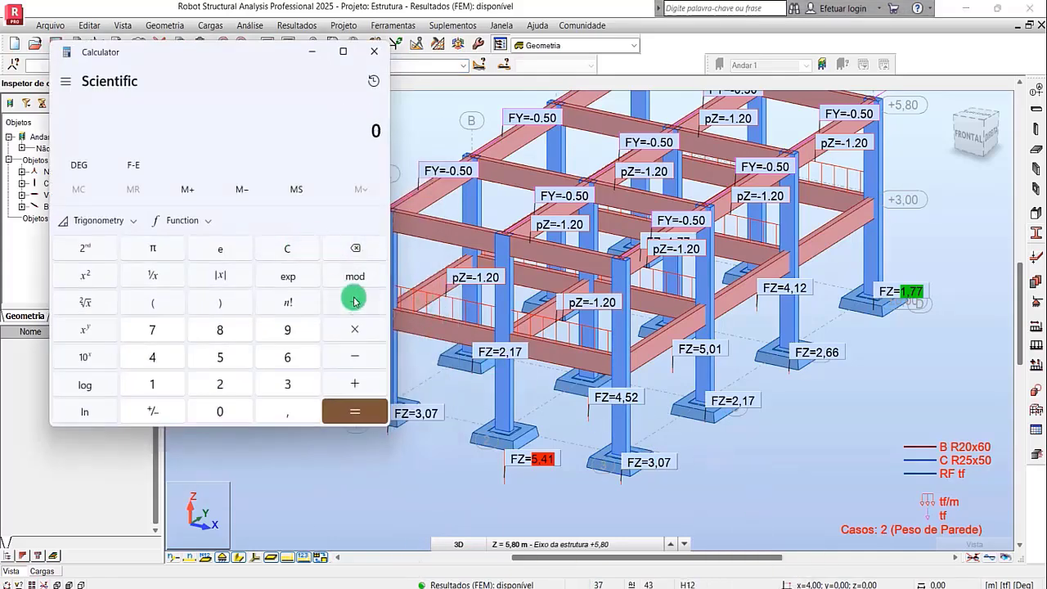
pyautogui.click(158, 332)
pyautogui.click(285, 410)
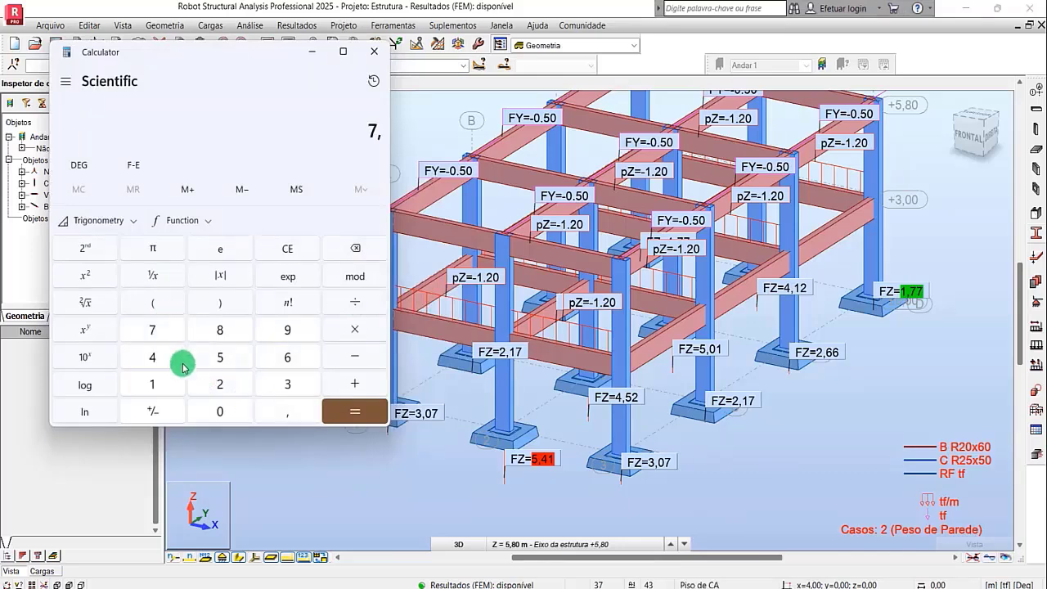
pyautogui.click(166, 357)
pyautogui.click(351, 329)
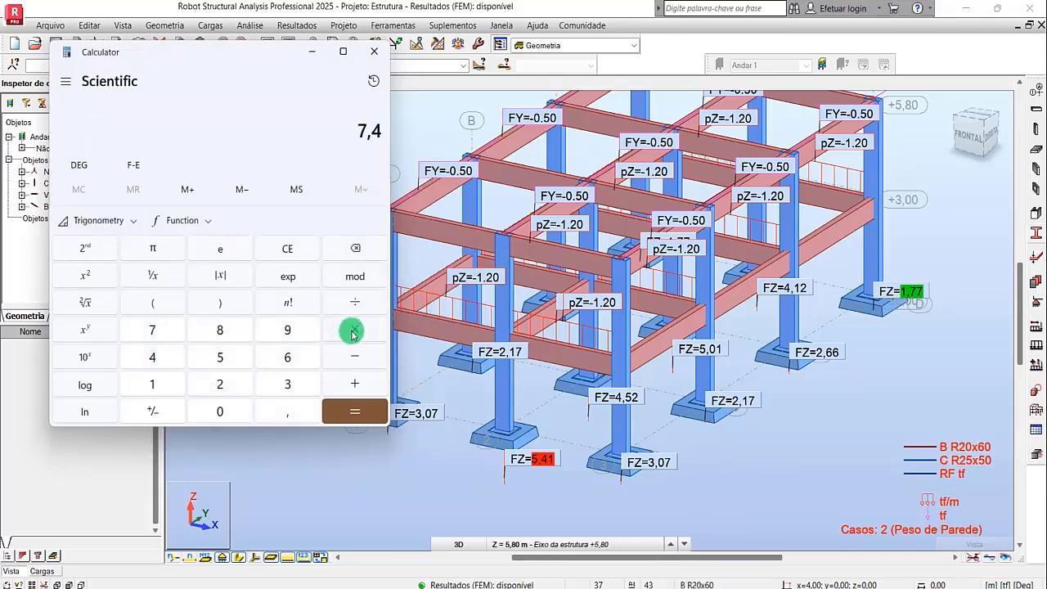
pyautogui.click(172, 385)
pyautogui.click(283, 409)
pyautogui.click(164, 357)
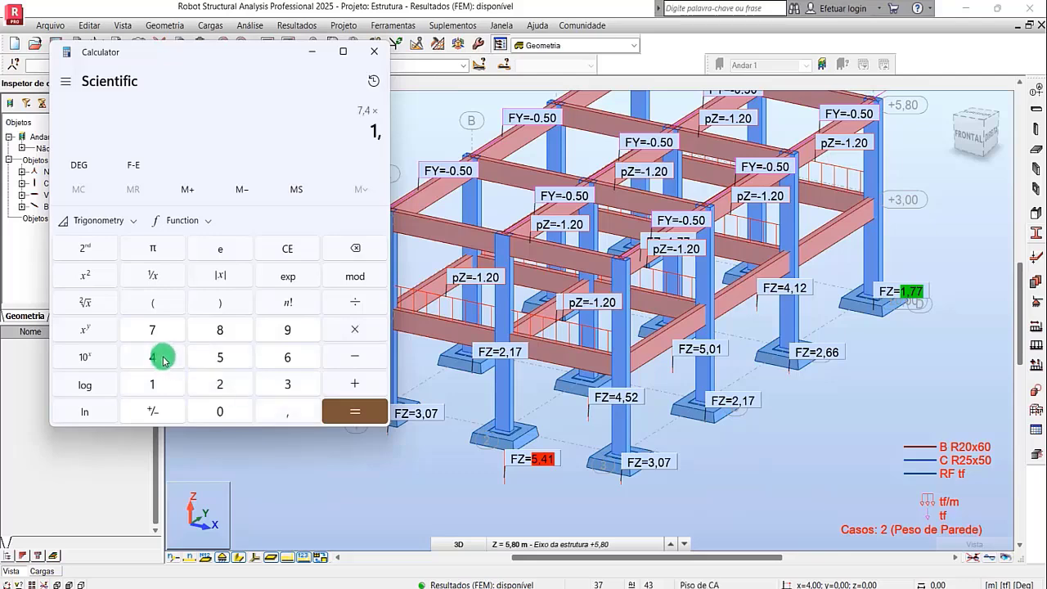
pyautogui.click(346, 409)
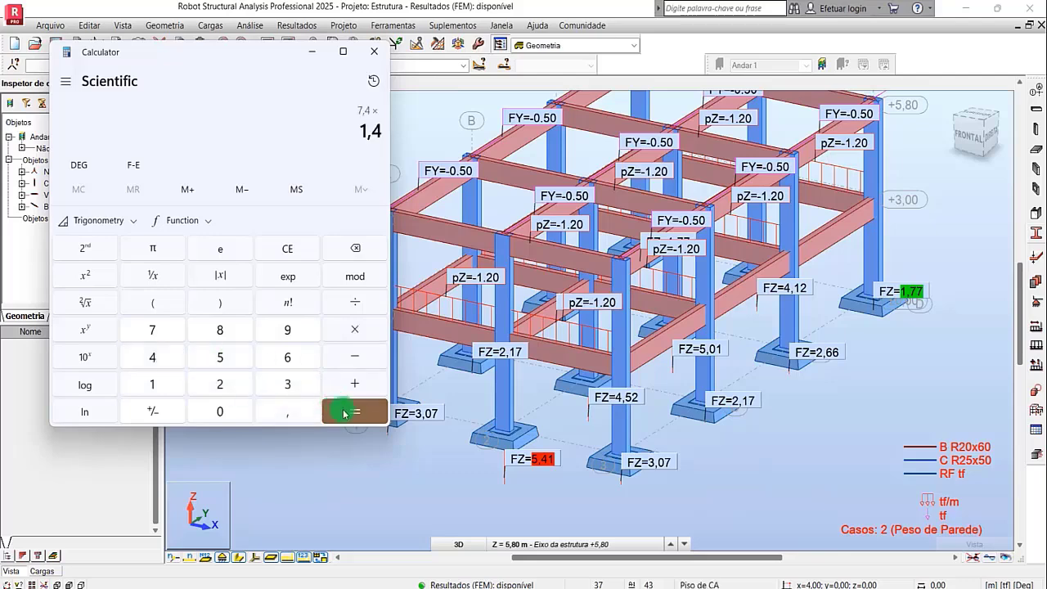
pyautogui.click(312, 51)
# Display the 3: COMB1 load case and zoom to read support reactions, including FZ=10,36 and 17,79.
pyautogui.click(462, 65)
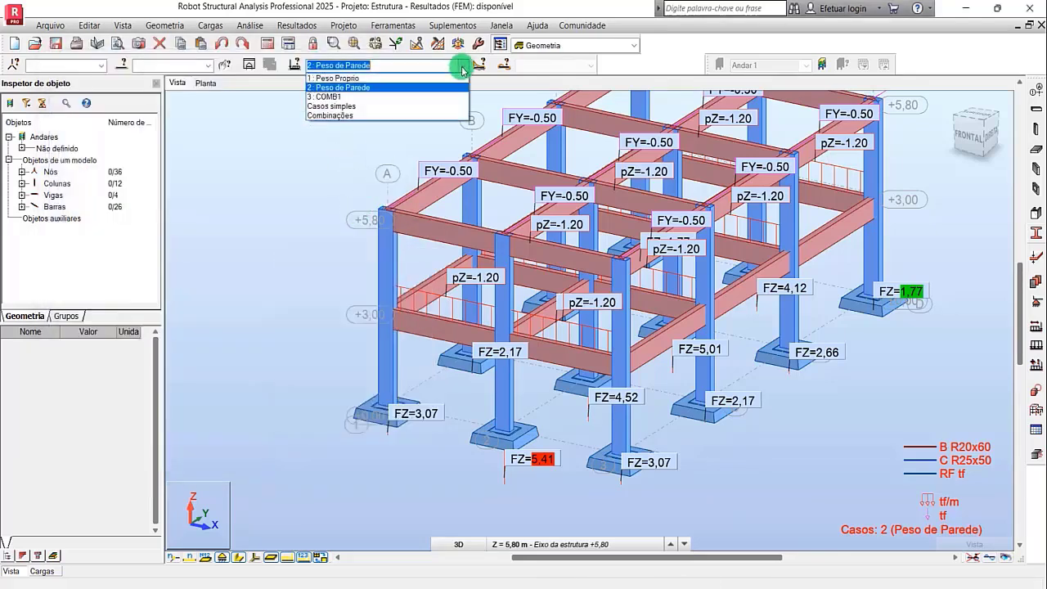
pyautogui.click(390, 97)
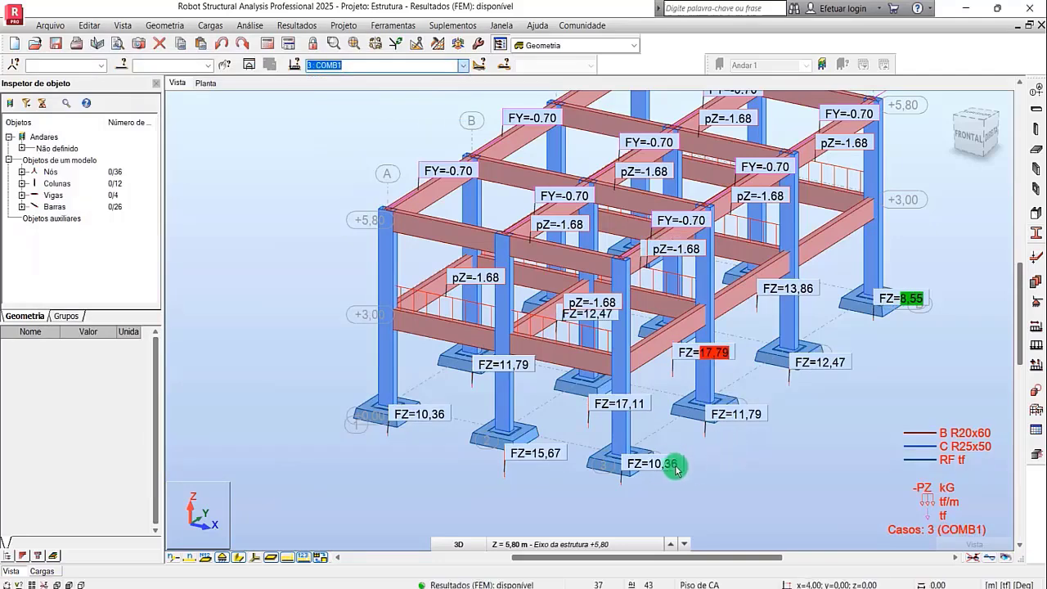
pyautogui.scroll(-2, 648, 419)
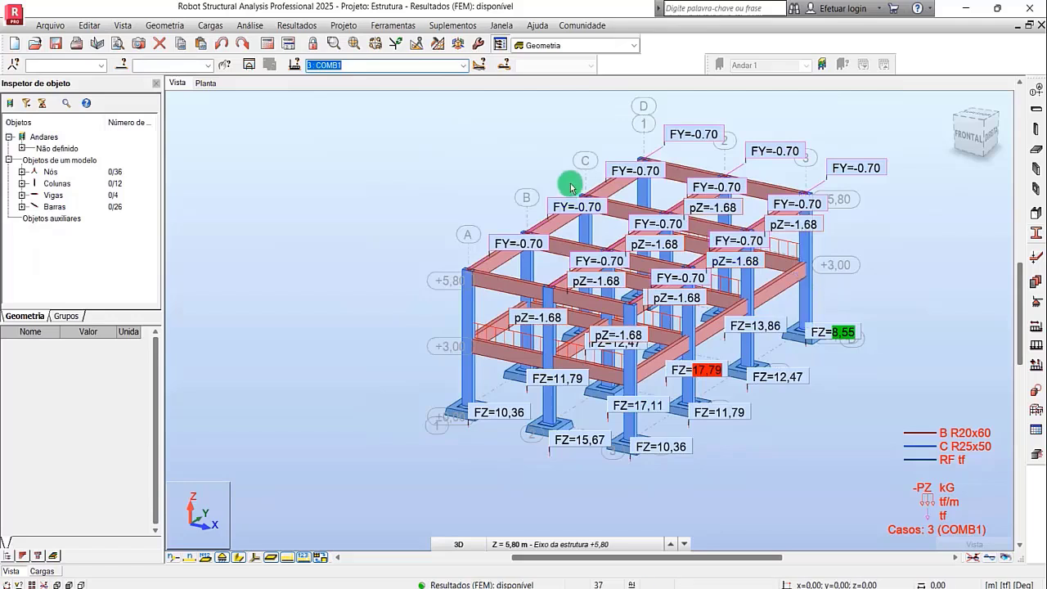
pyautogui.click(895, 228)
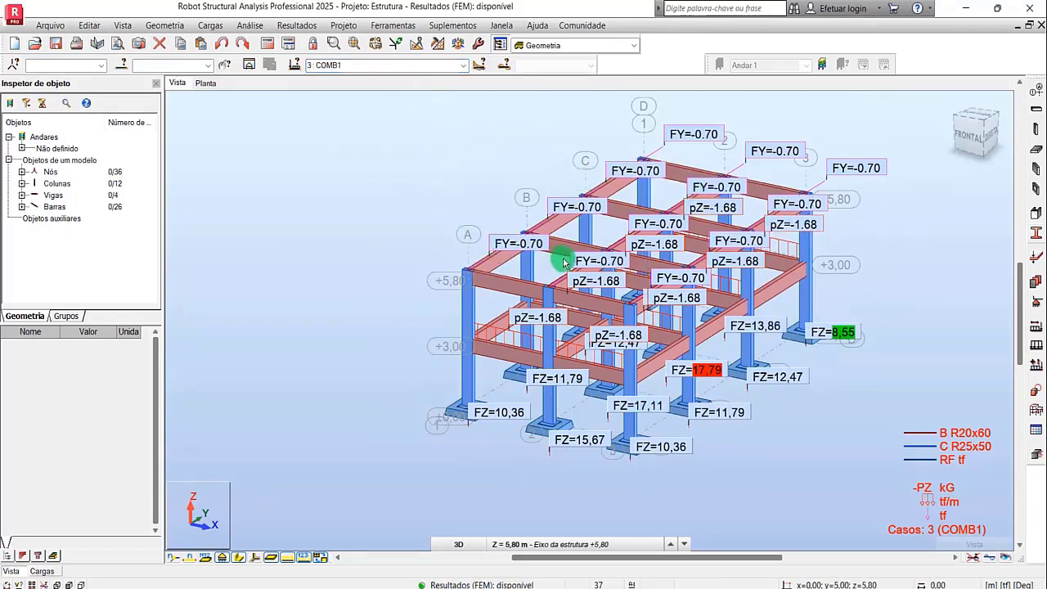
pyautogui.scroll(1, 767, 180)
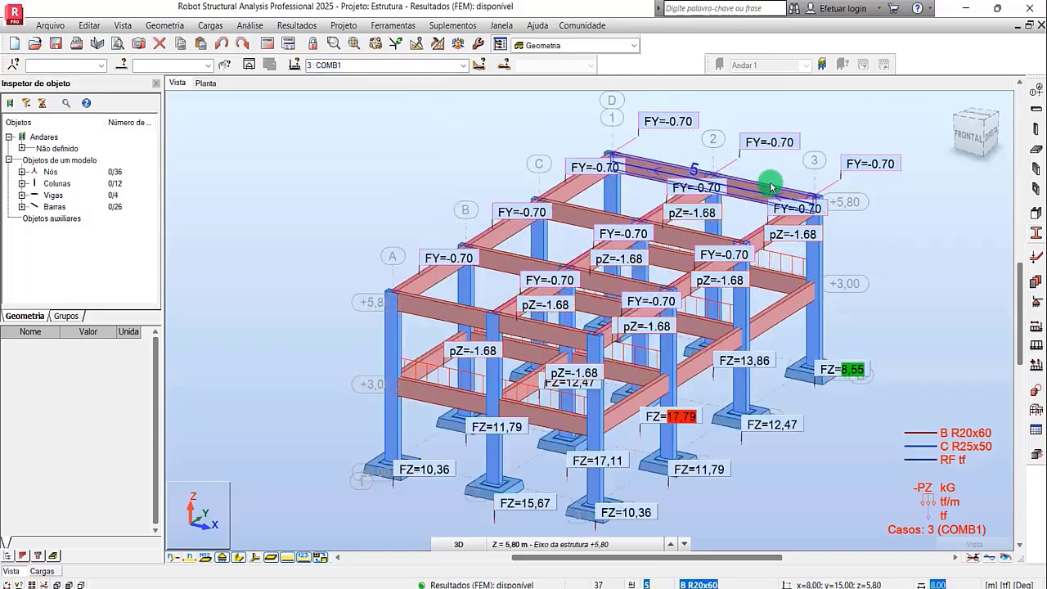
pyautogui.scroll(1, 678, 171)
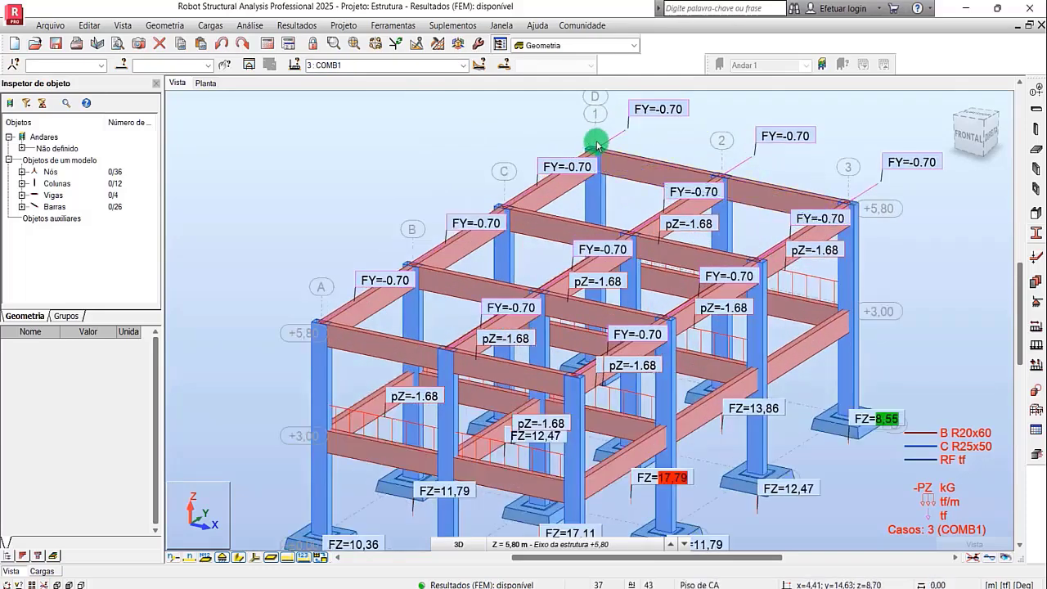
pyautogui.scroll(-1, 585, 151)
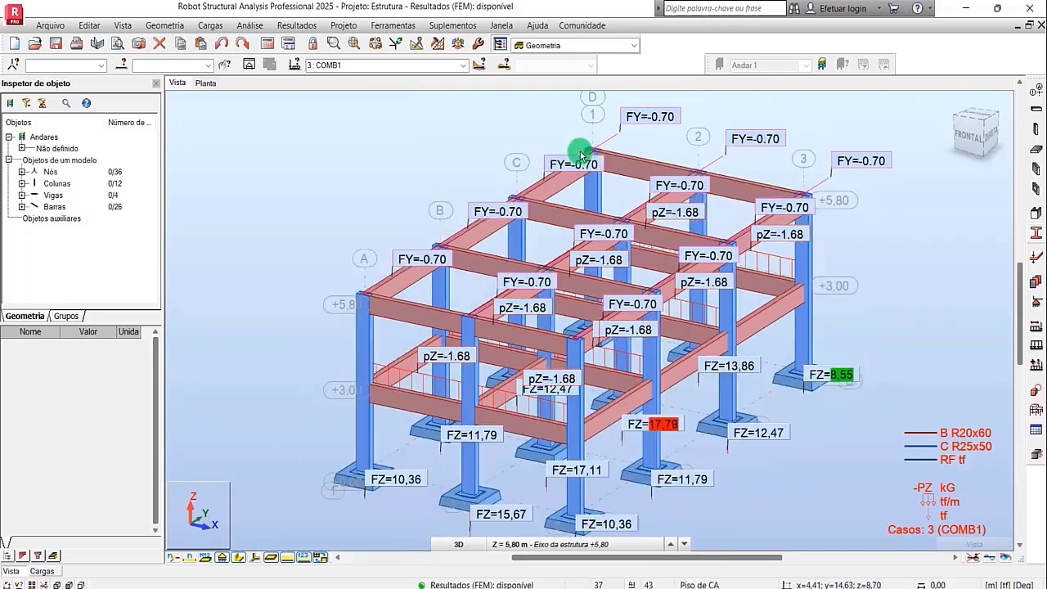
# In the Pisos slab settings, keep thickness H12 and start defining a new thickness.
pyautogui.click(1036, 151)
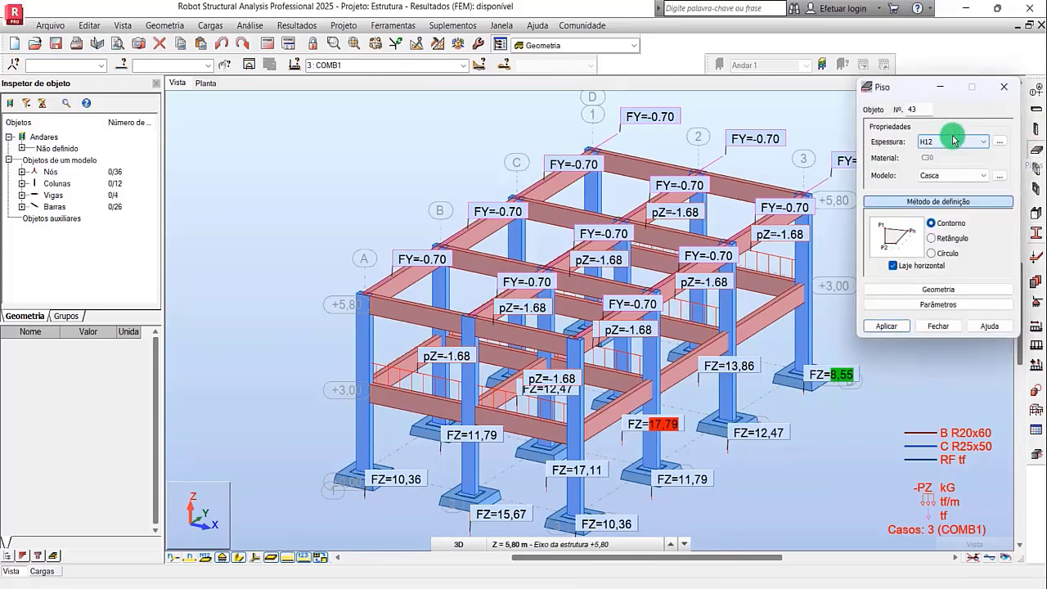
pyautogui.click(984, 144)
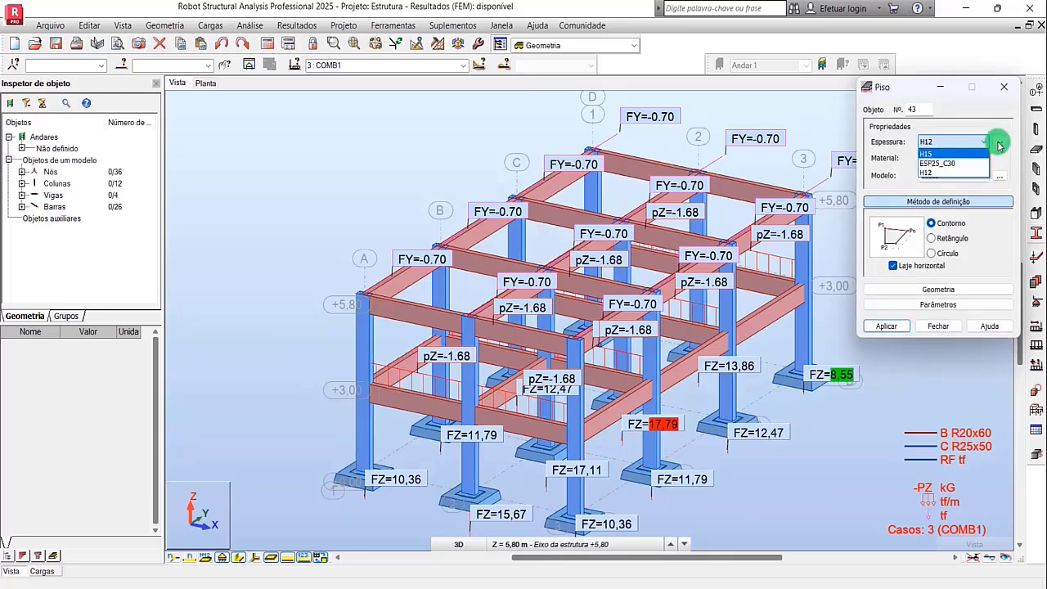
pyautogui.click(999, 145)
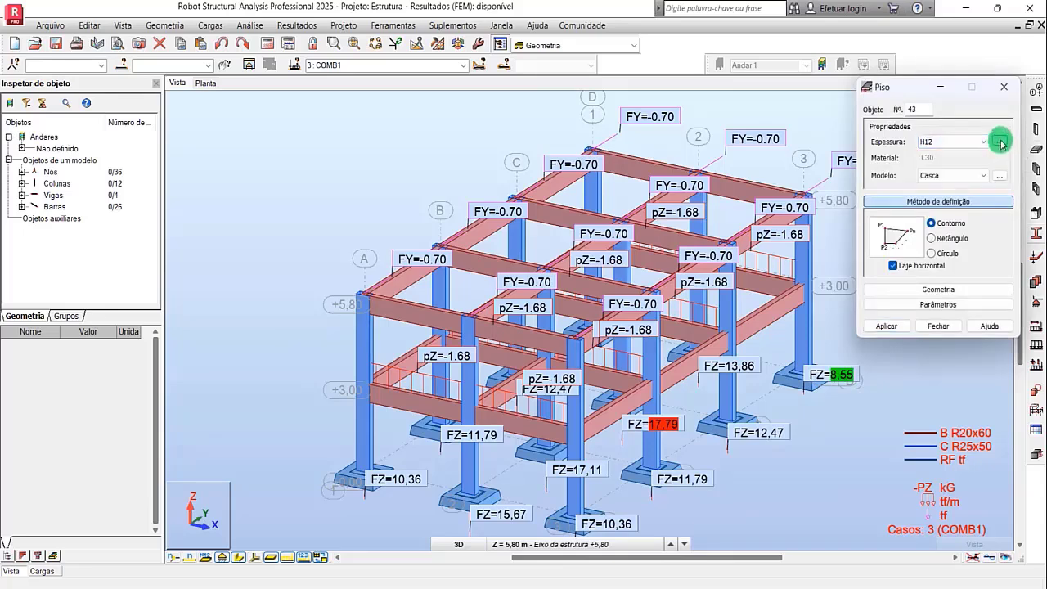
pyautogui.click(1000, 142)
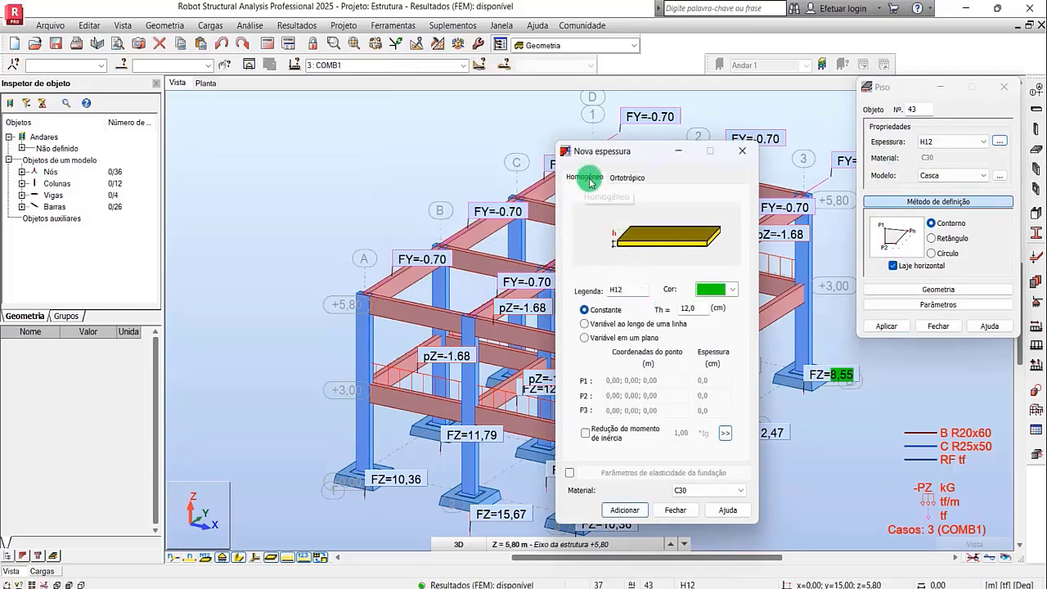
# Relabel the thickness H-13 with a constant homogeneous 13 cm in C30 concrete.
pyautogui.moveTo(643, 290); pyautogui.dragTo(586, 286)
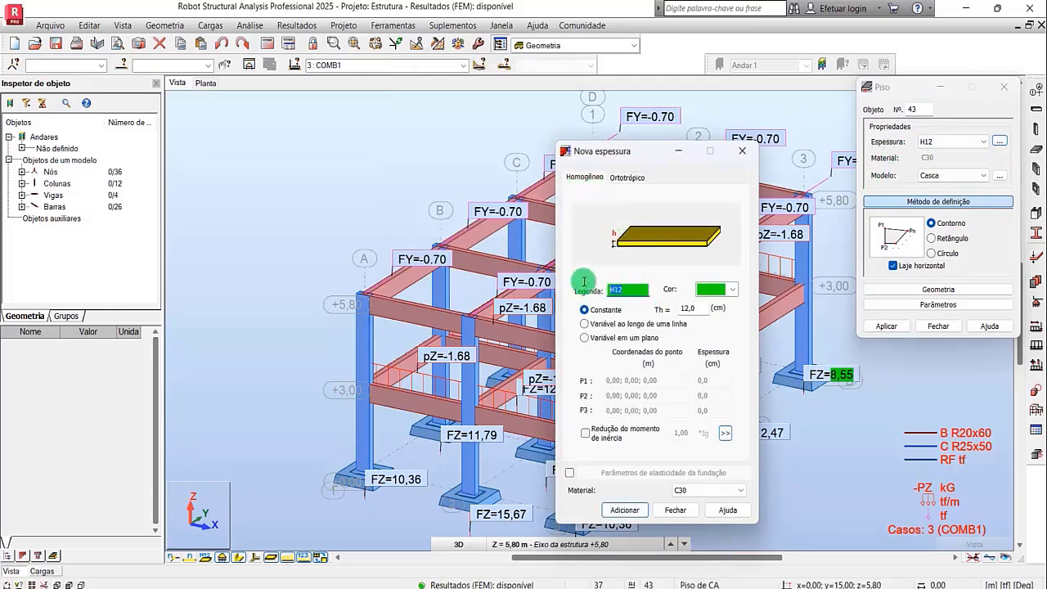
pyautogui.doubleClick(627, 291)
pyautogui.write('3')
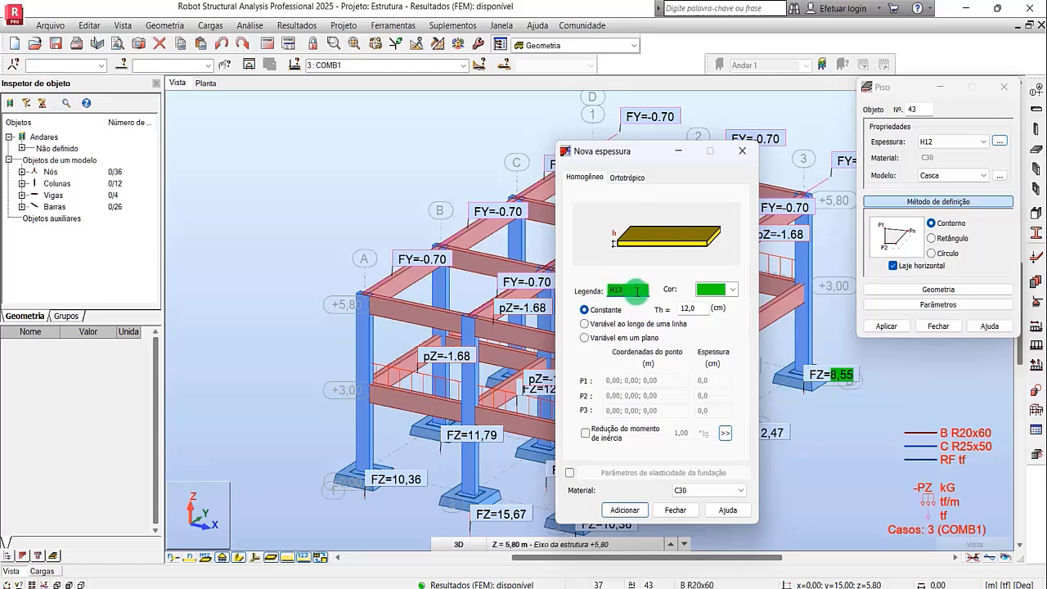
pyautogui.moveTo(679, 308); pyautogui.dragTo(691, 321)
pyautogui.doubleClick(691, 309)
pyautogui.write('13')
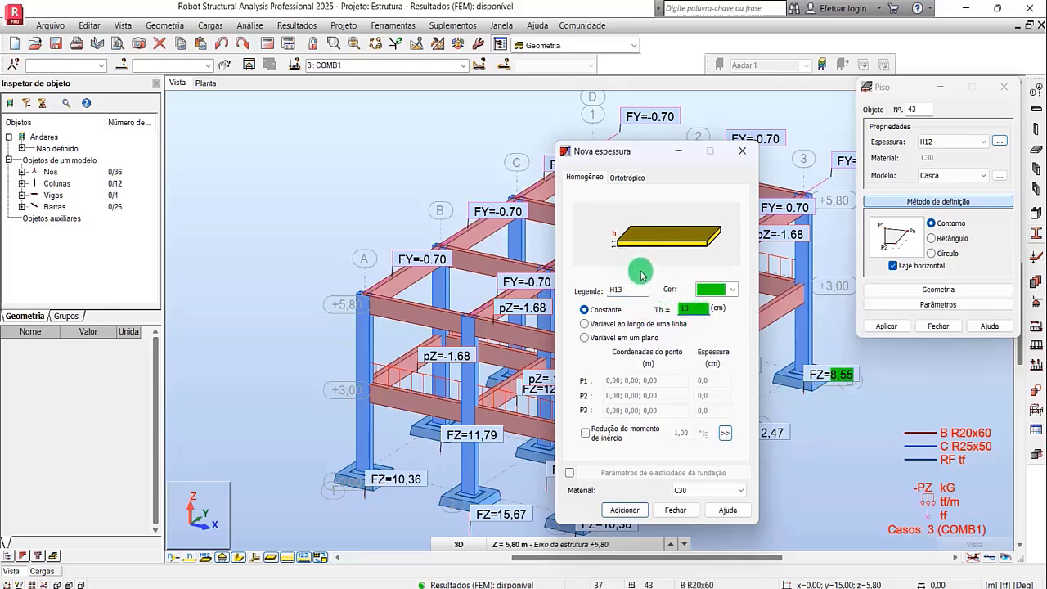
pyautogui.doubleClick(614, 291)
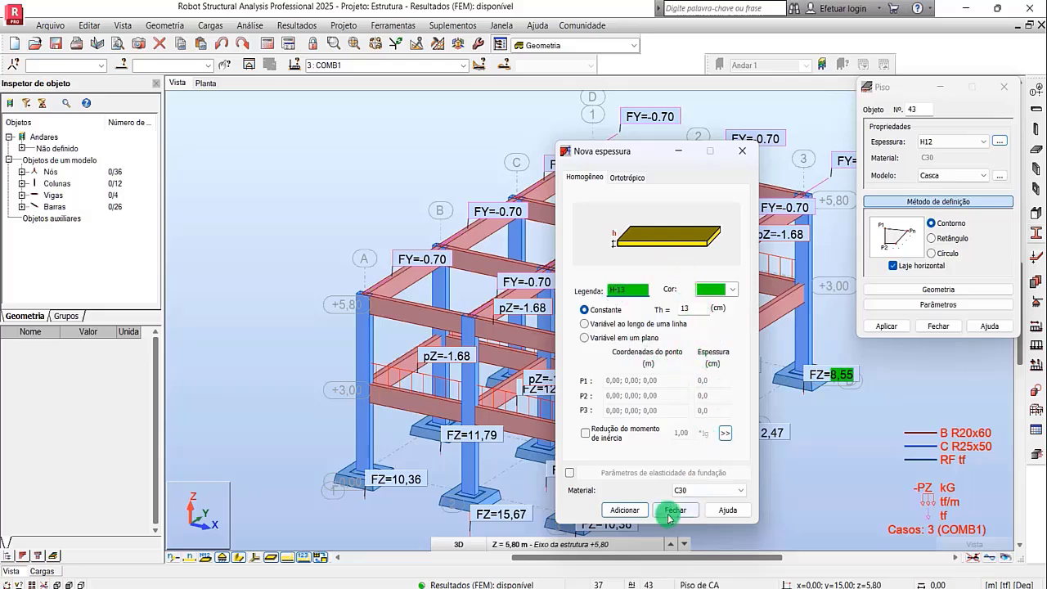
pyautogui.click(639, 513)
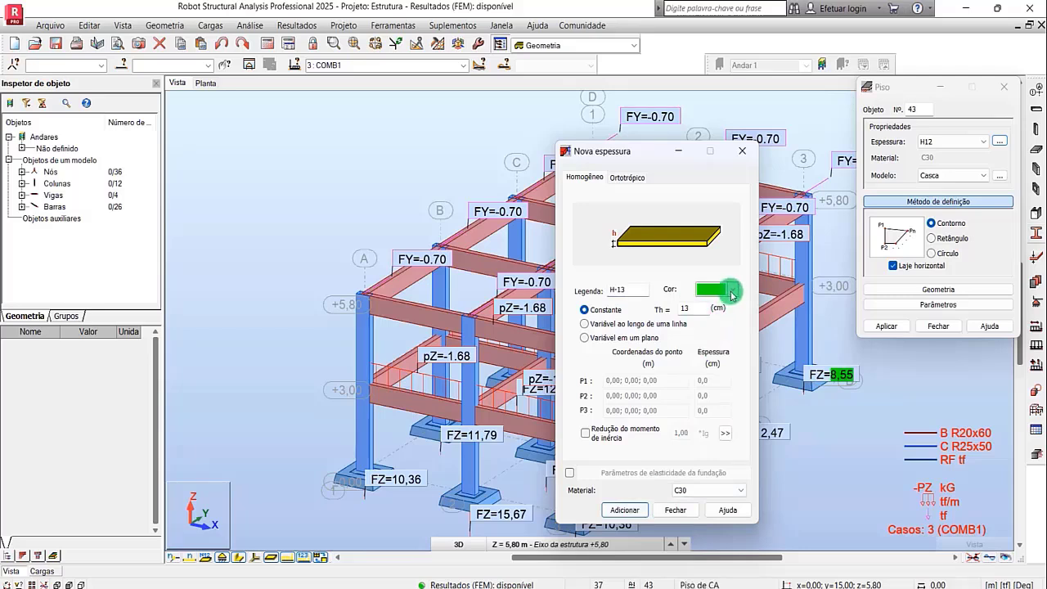
pyautogui.click(636, 180)
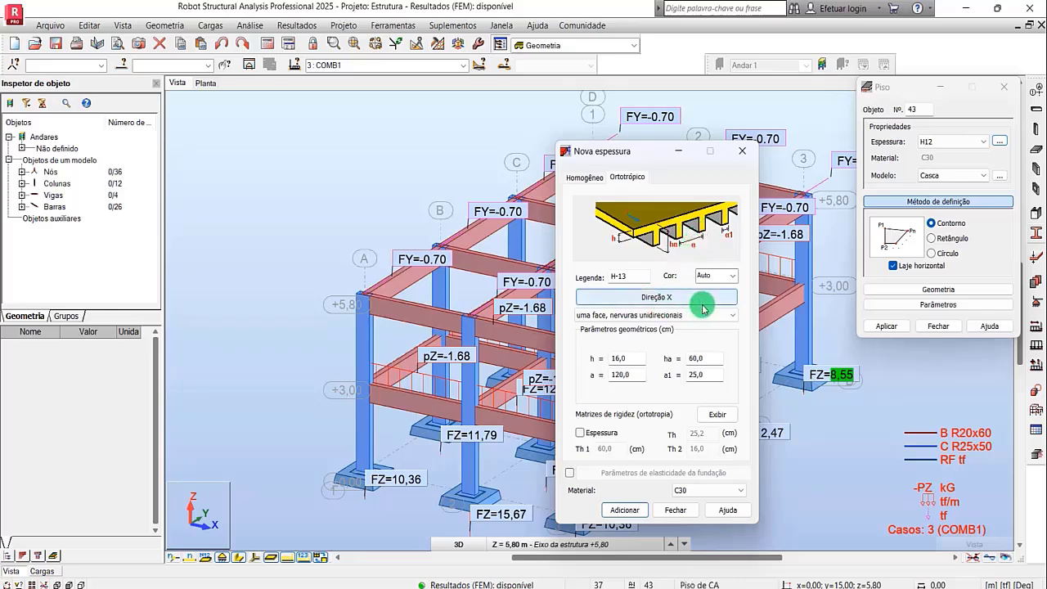
pyautogui.click(583, 176)
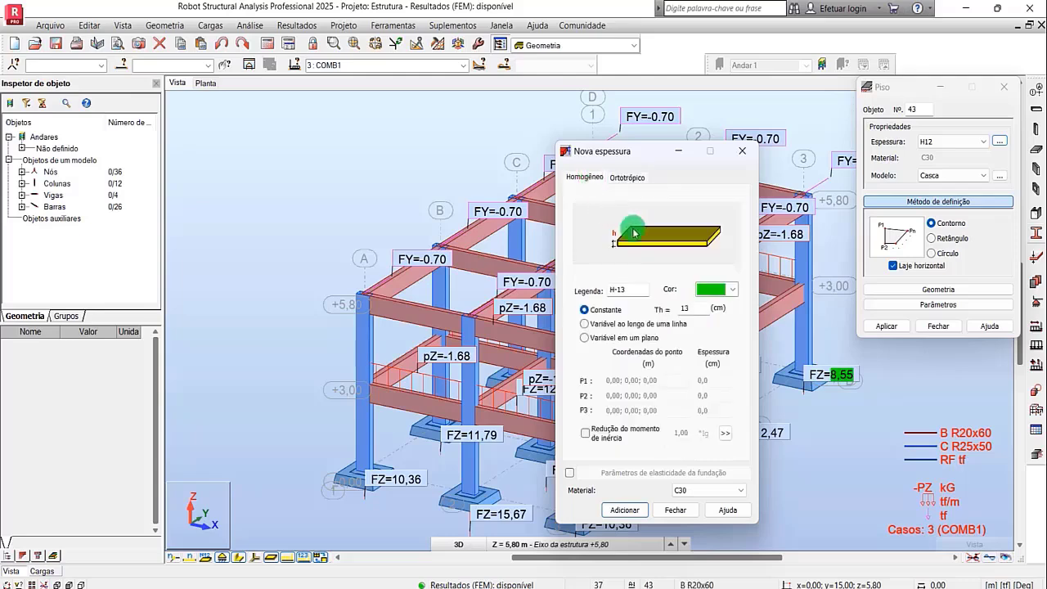
# Save the H-13 thickness and assign it to the new slab.
pyautogui.click(673, 510)
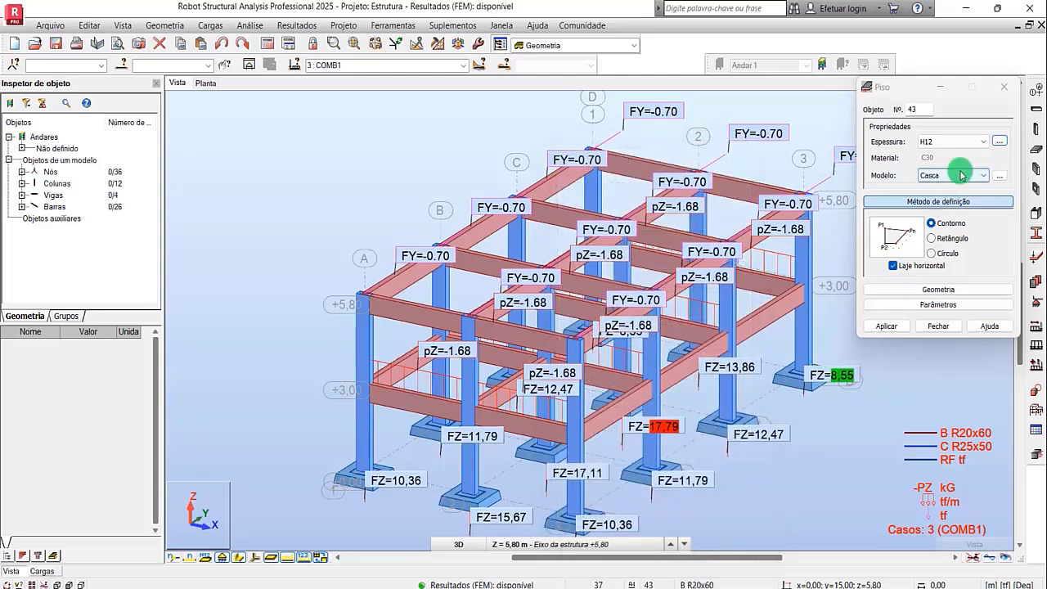
pyautogui.click(975, 148)
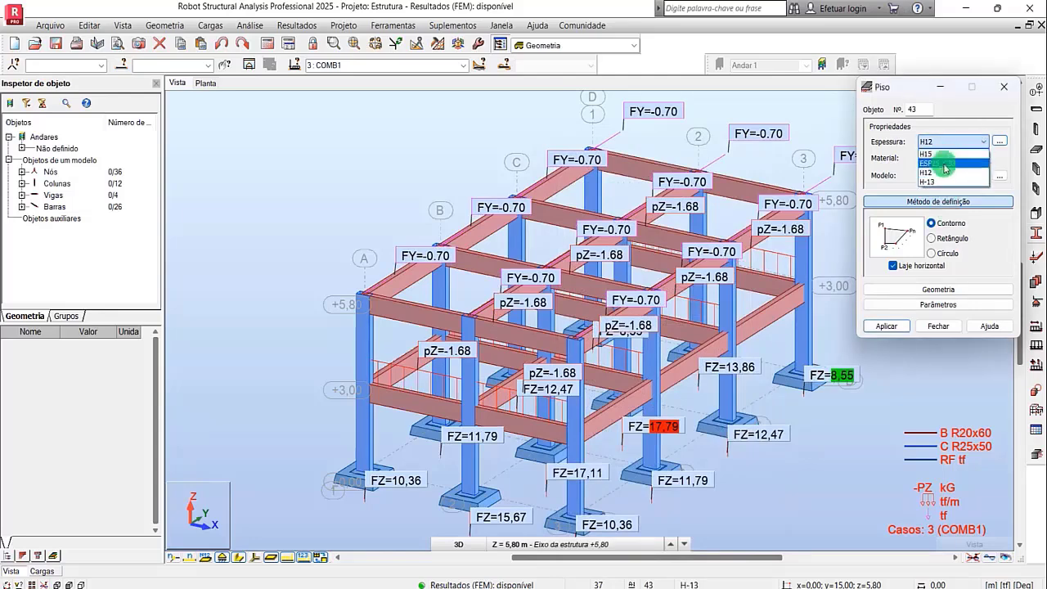
pyautogui.click(942, 183)
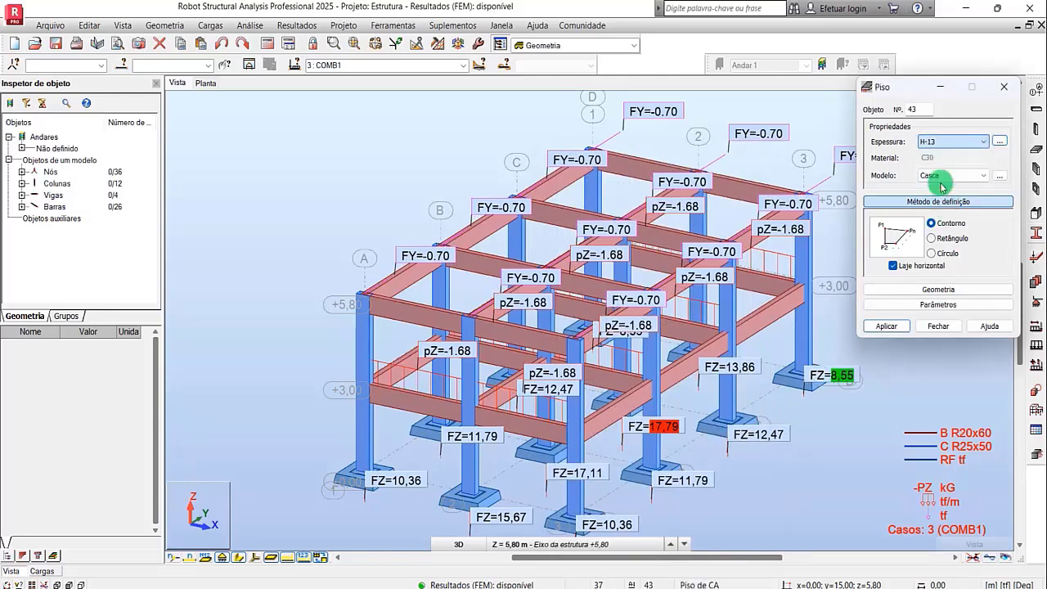
# Draw a rectangular slab at +5,80 between the grid A and grid 3 corner nodes.
pyautogui.click(932, 238)
pyautogui.click(373, 282)
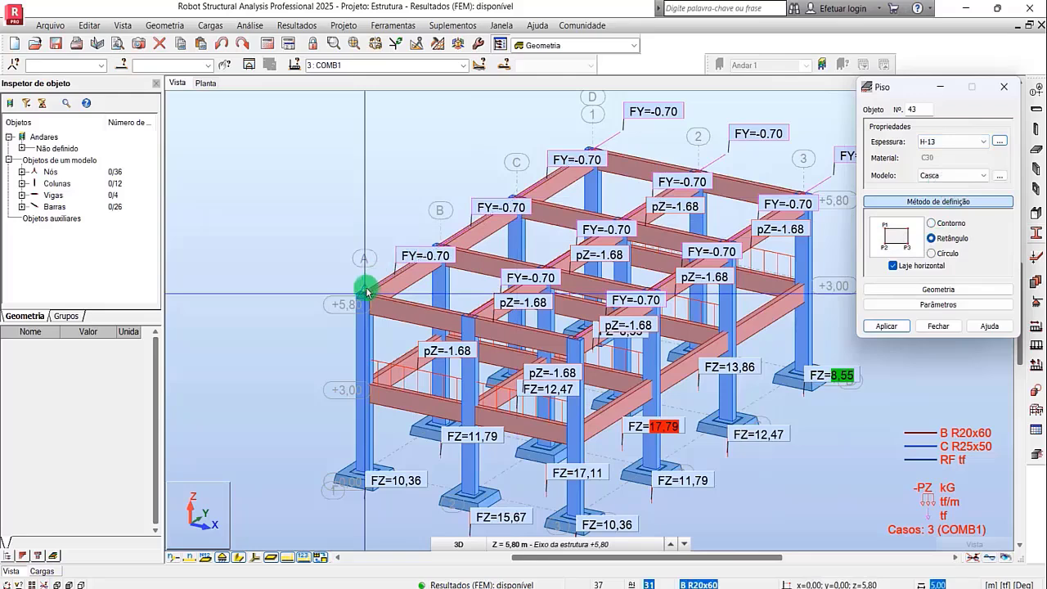
pyautogui.click(365, 291)
pyautogui.click(791, 188)
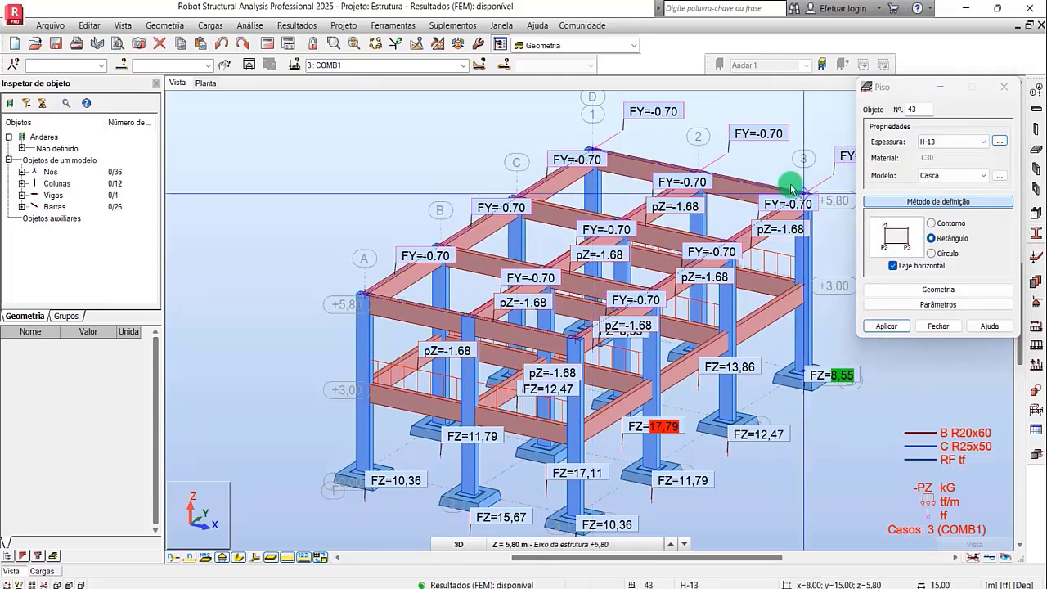
pyautogui.click(704, 201)
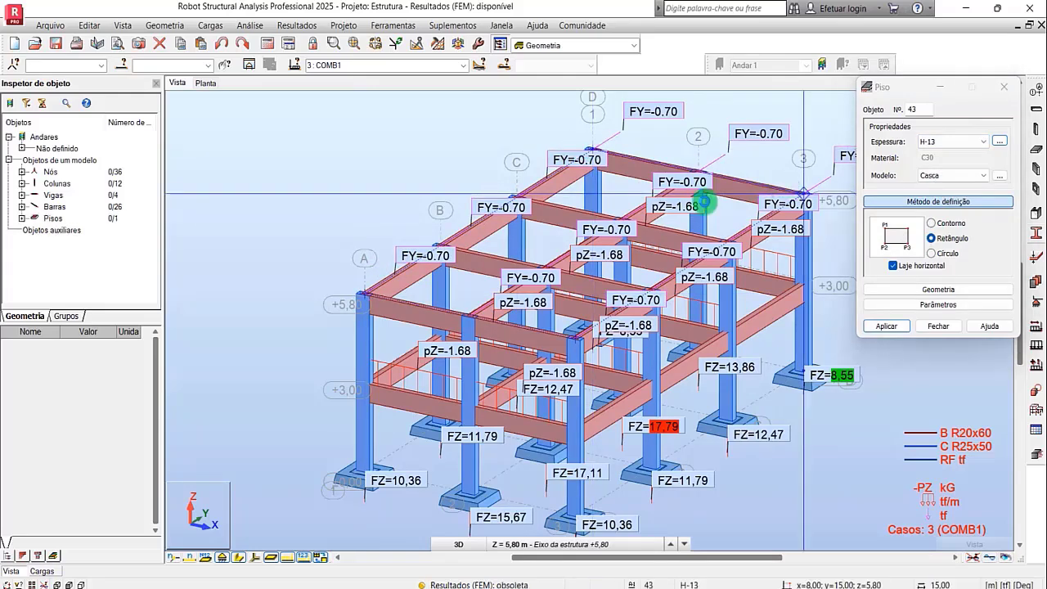
pyautogui.click(932, 327)
pyautogui.click(288, 43)
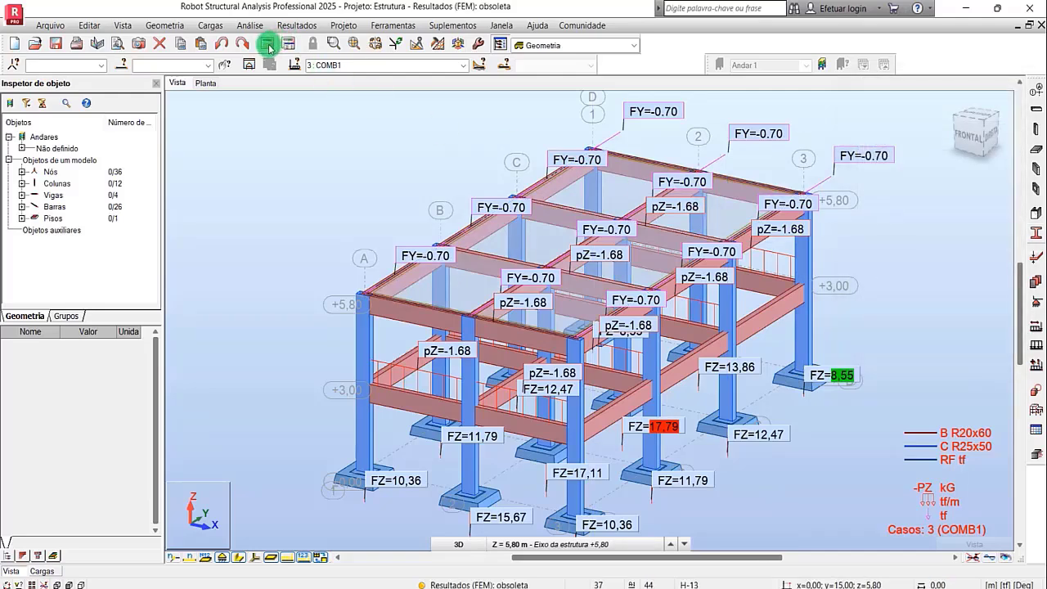
# Re-run the analysis including the new slab and select the roof slab.
pyautogui.click(269, 46)
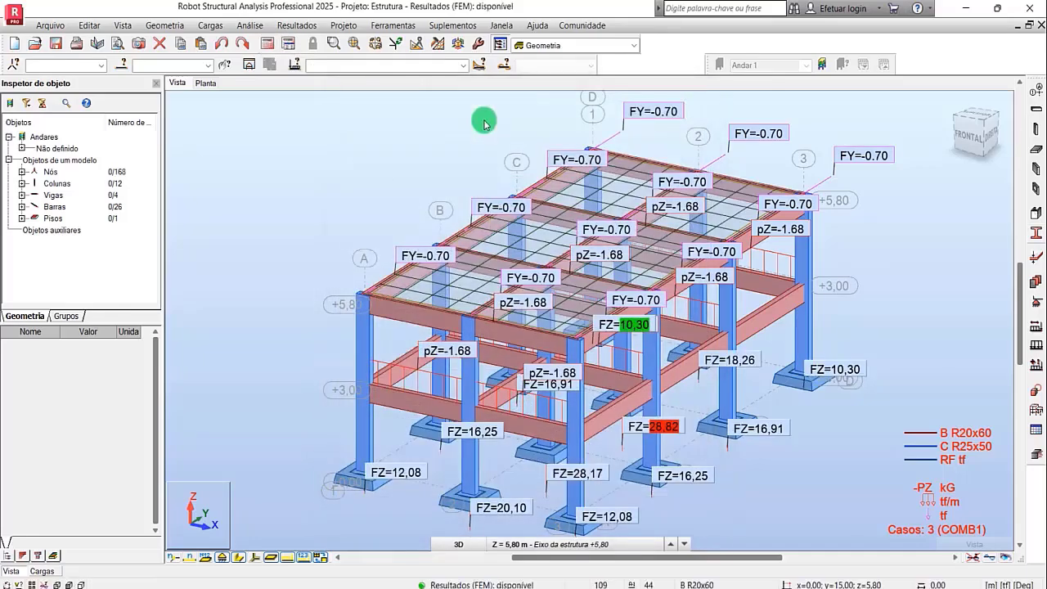
pyautogui.click(430, 289)
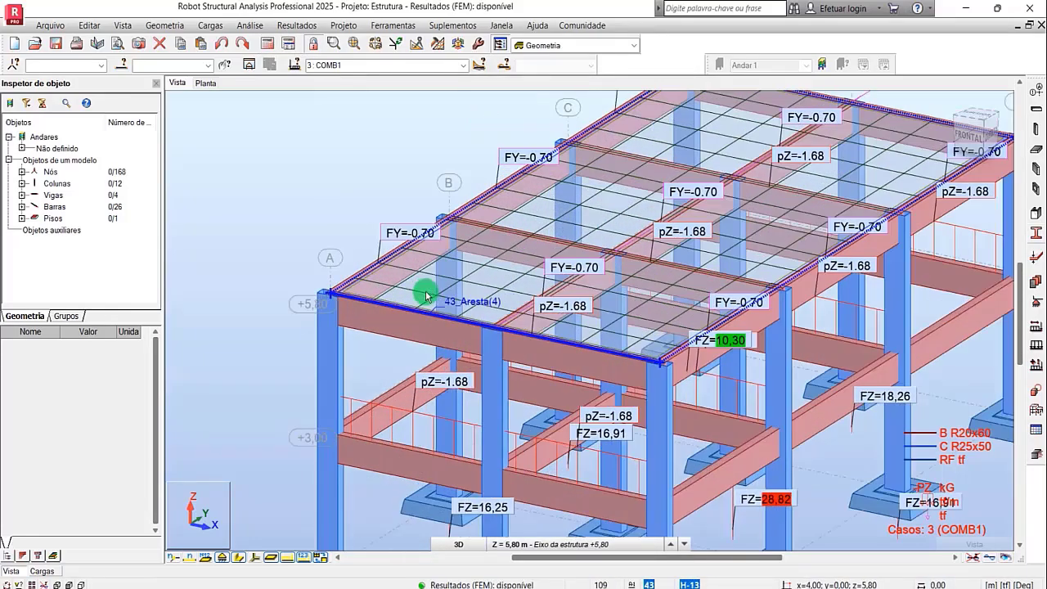
pyautogui.scroll(5, 423, 286)
pyautogui.click(374, 283)
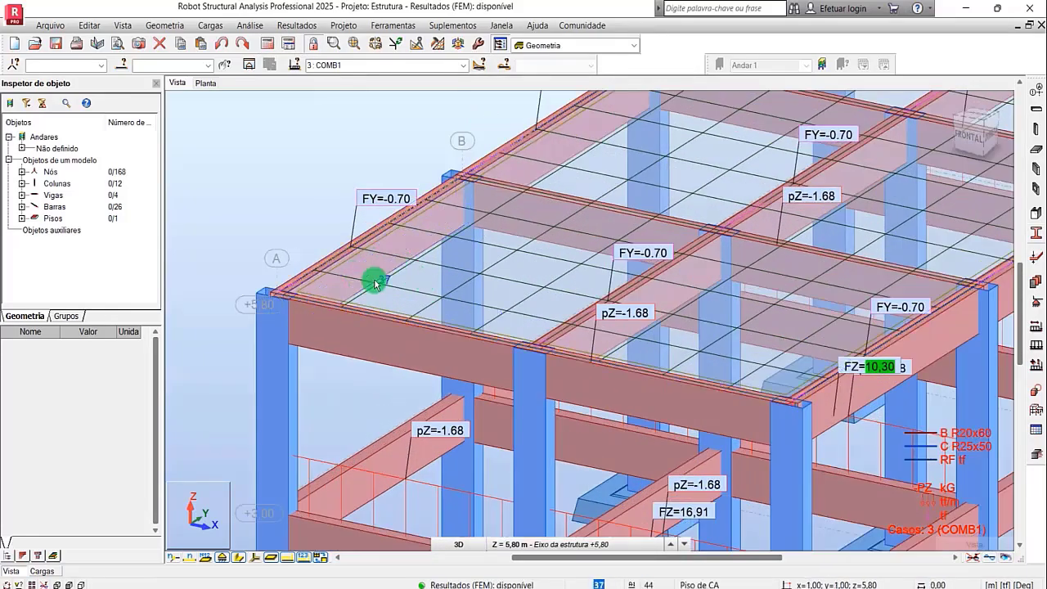
pyautogui.scroll(-1, 375, 283)
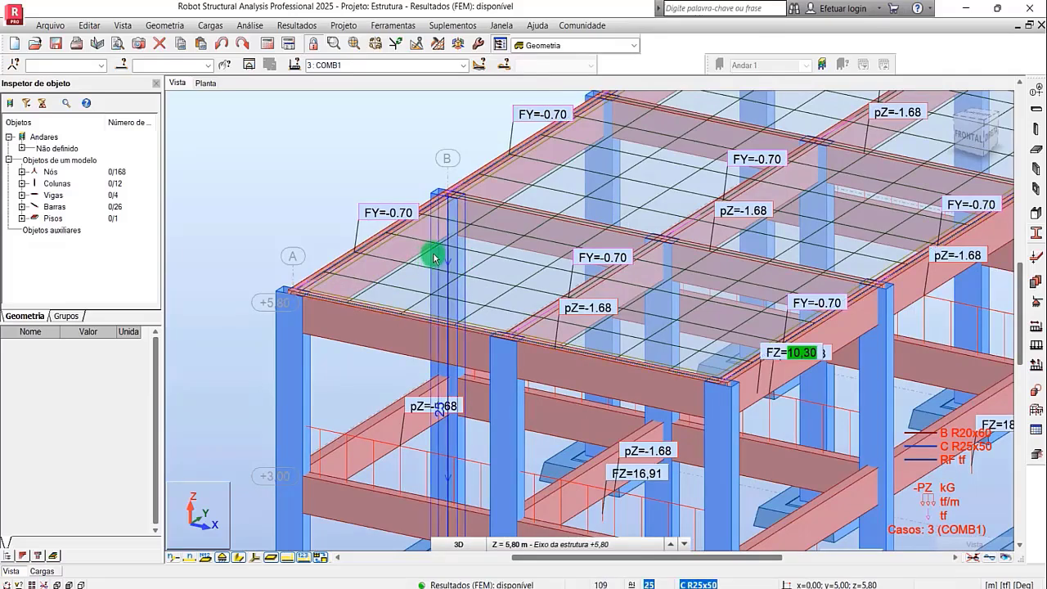
# Hide the slab panels and inspect the COMB1 reactions ranging FZ=10,30 to 28,82.
pyautogui.click(324, 559)
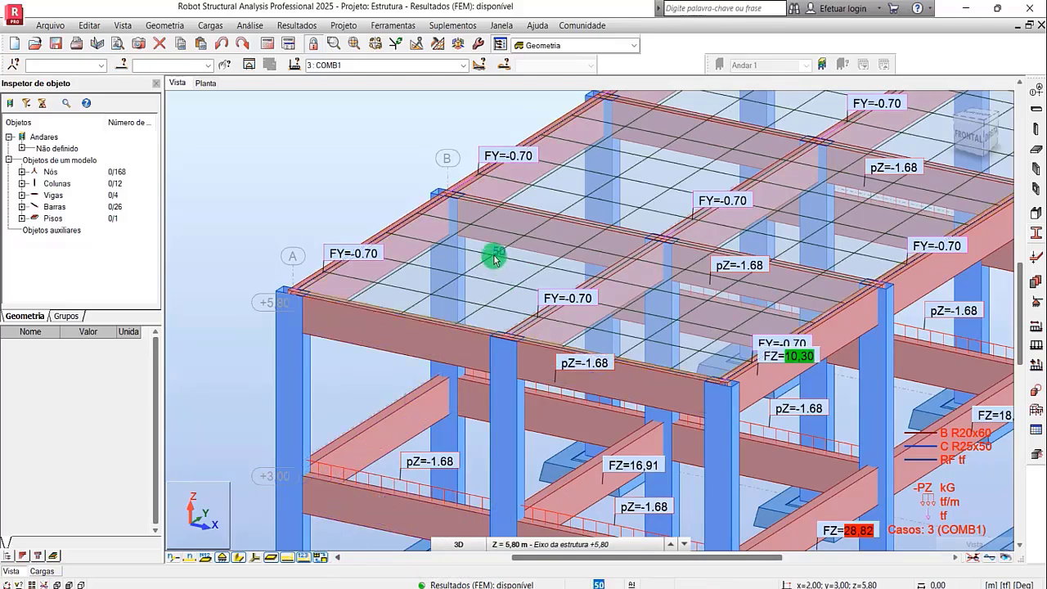
pyautogui.scroll(2, 494, 259)
pyautogui.scroll(2, 494, 259)
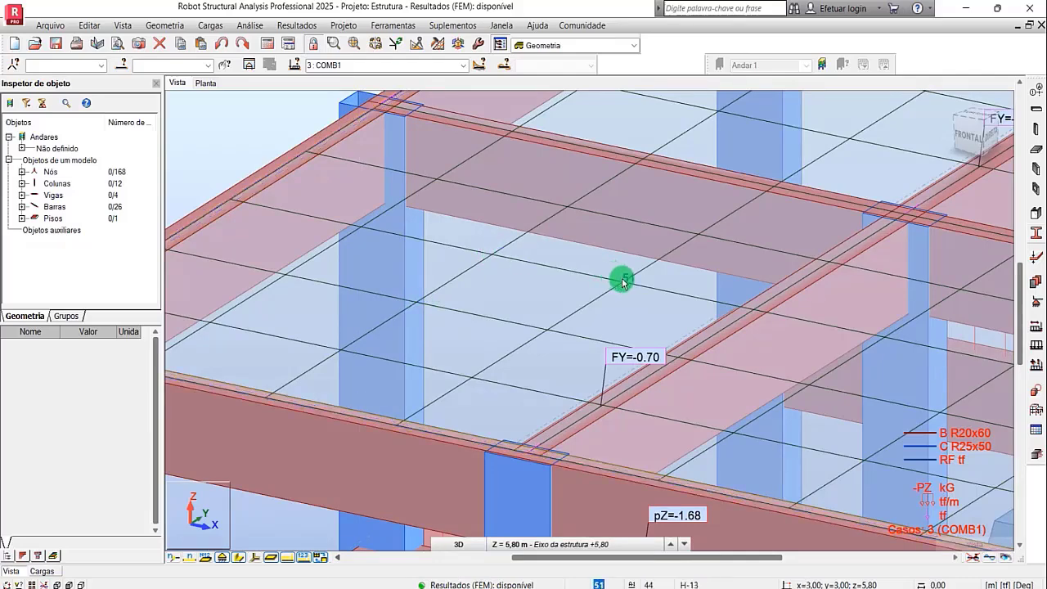
pyautogui.scroll(-1, 474, 311)
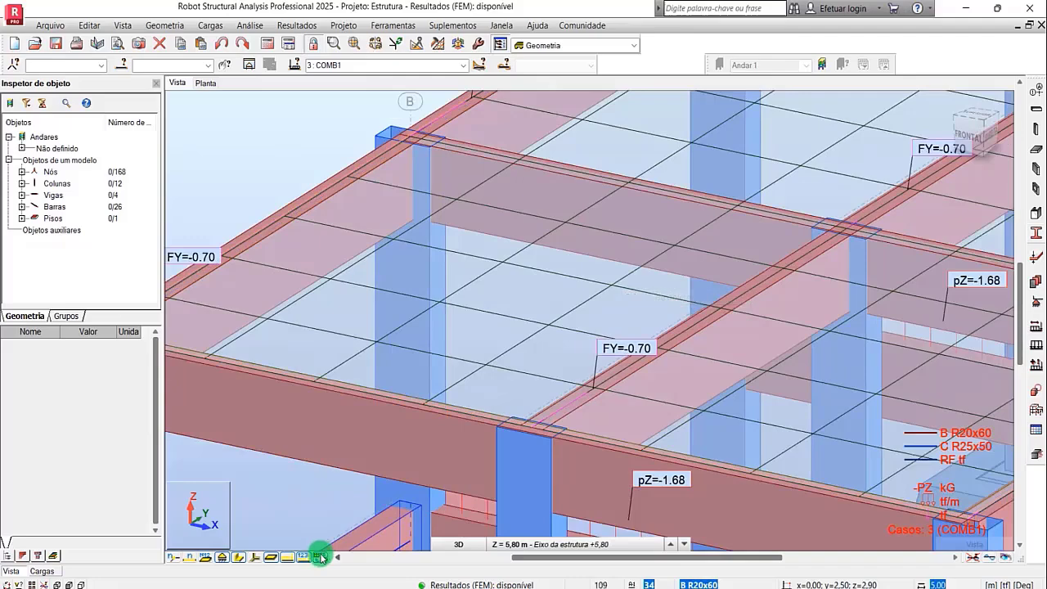
pyautogui.scroll(1, 475, 286)
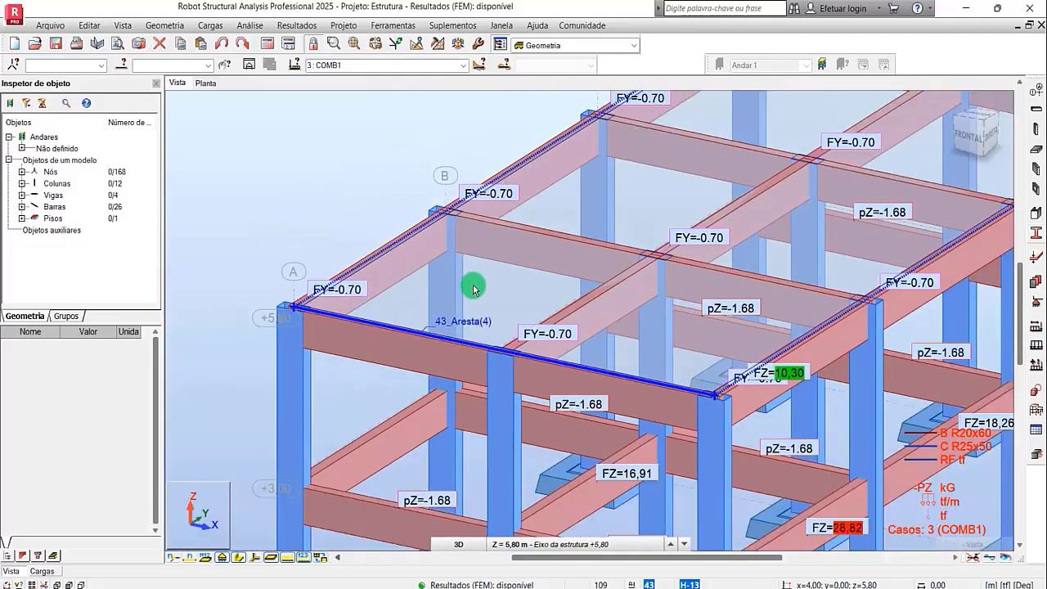
pyautogui.scroll(-1, 473, 288)
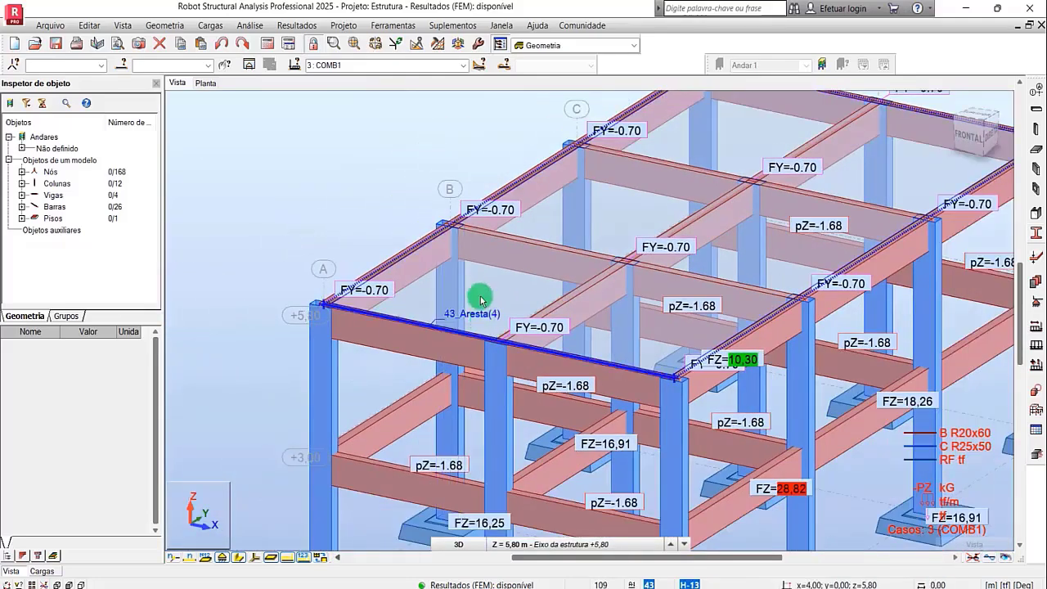
pyautogui.scroll(-1, 428, 343)
pyautogui.scroll(-1, 428, 336)
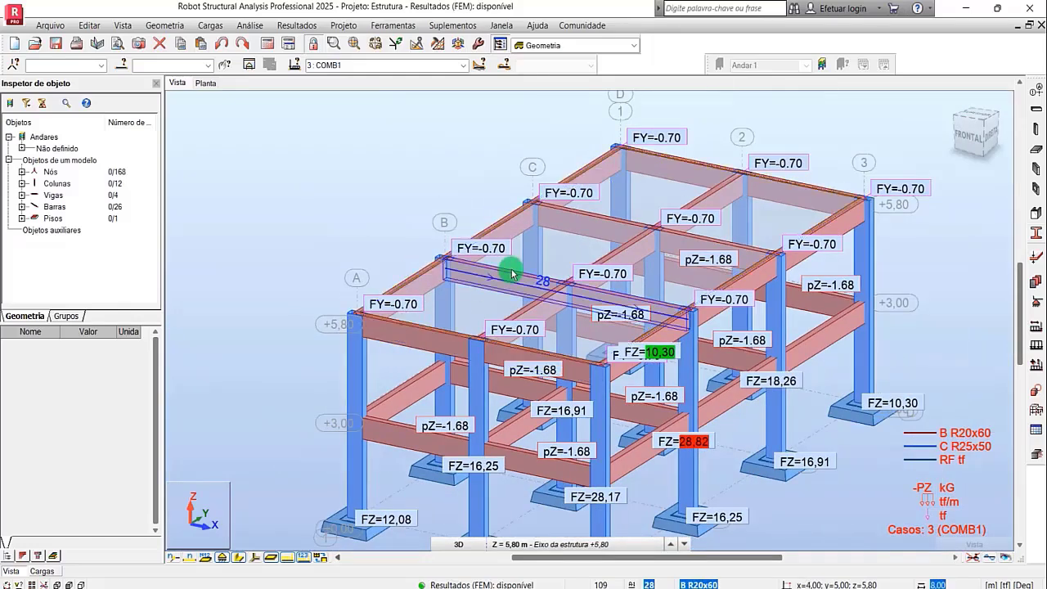